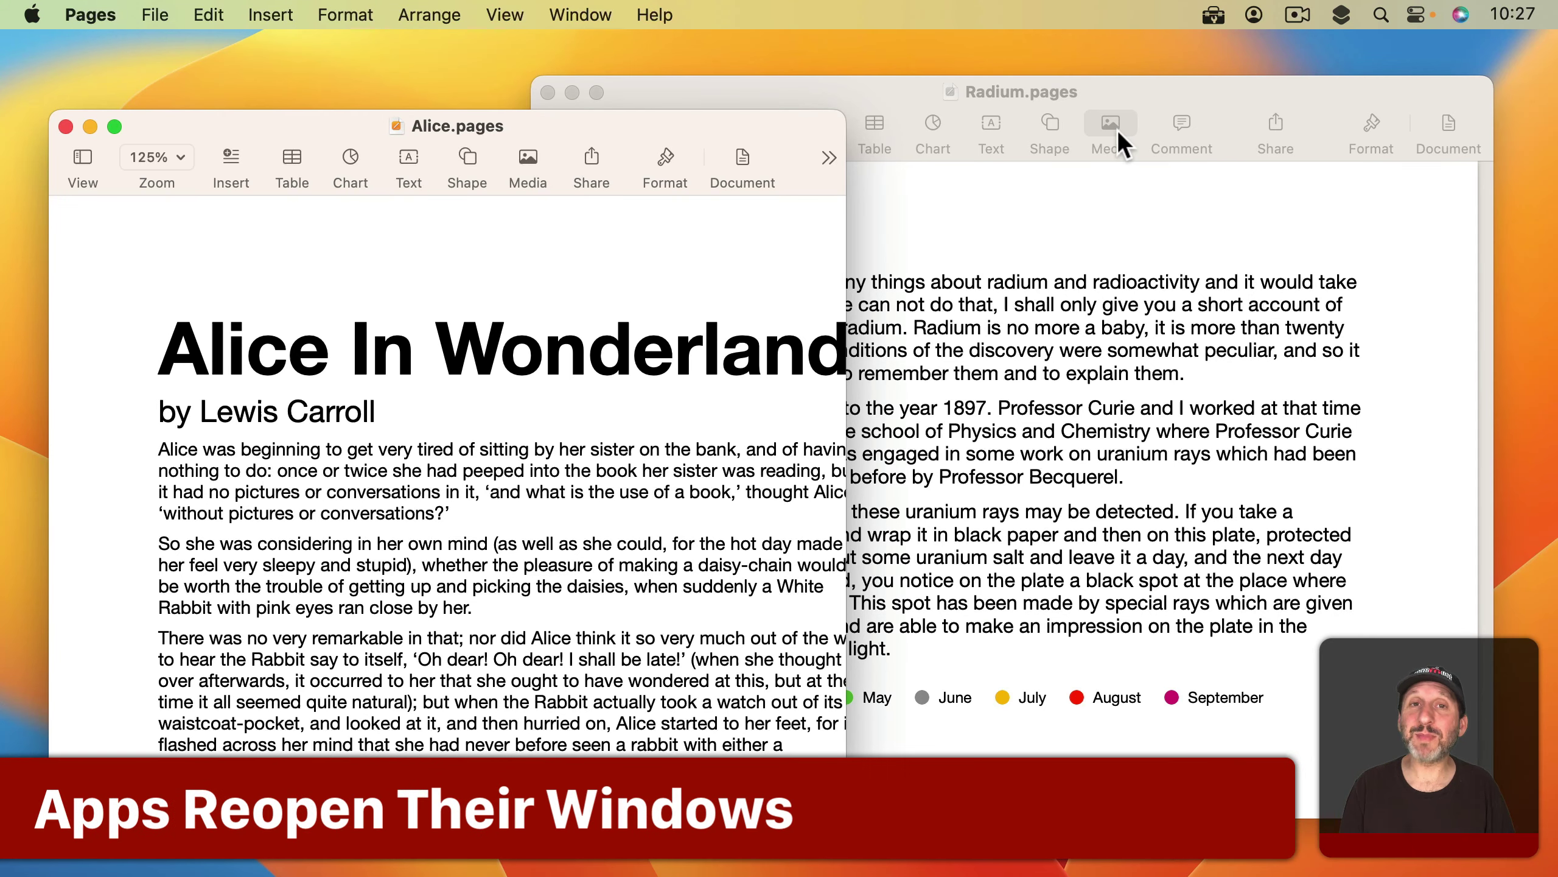
Arrange the Alice.pages and Radium.pages windows side by side, switching focus between them
{"action": "left_click_drag", "start_coordinate": [324, 127], "coordinate": [342, 145]}
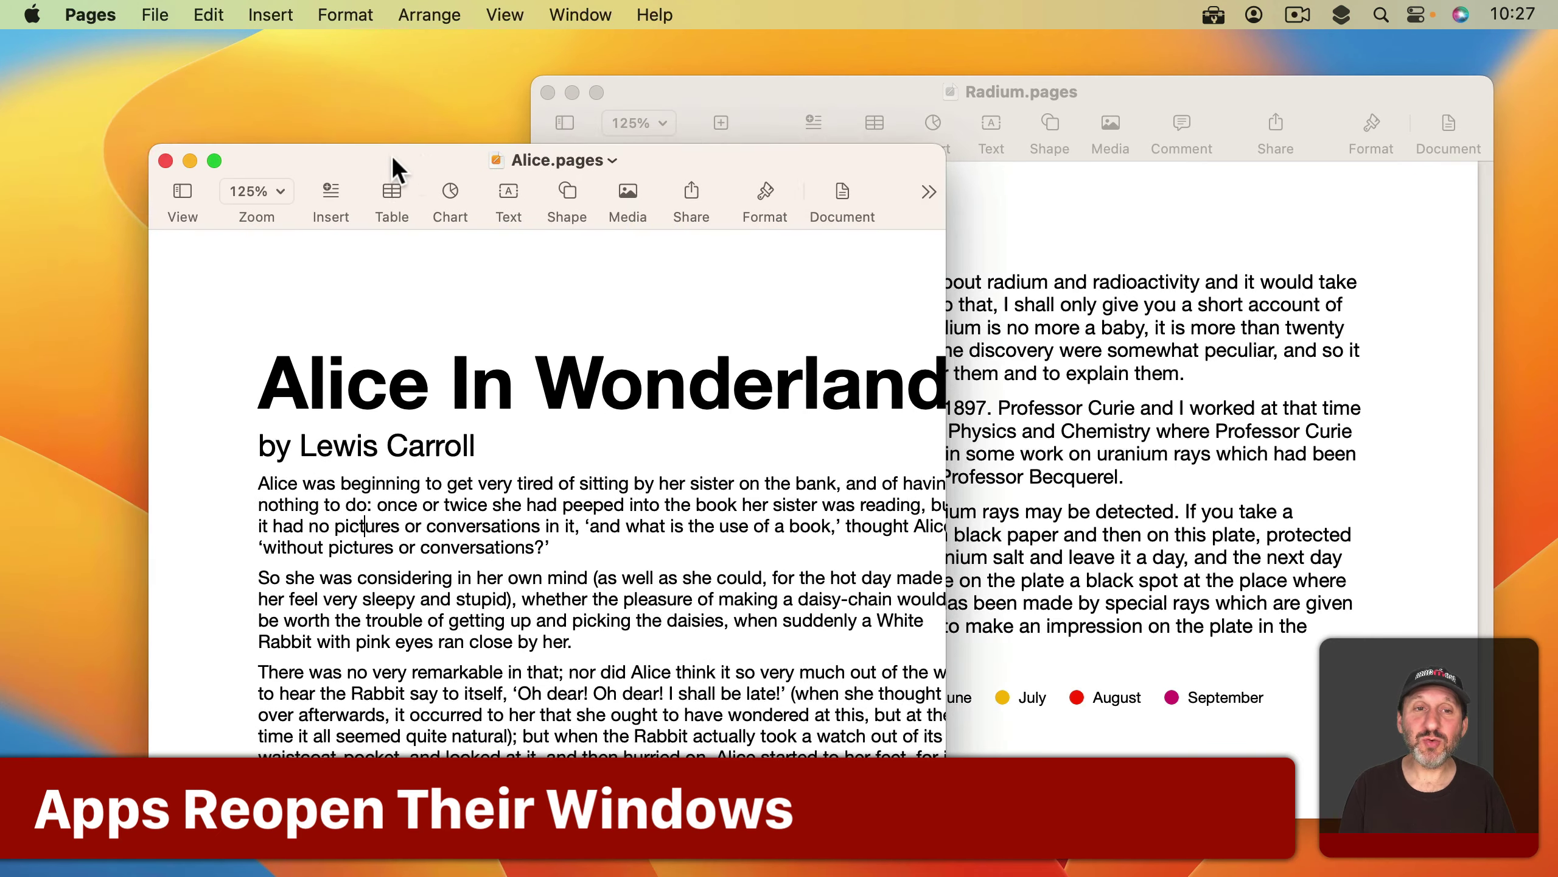
{"action": "left_click", "coordinate": [810, 98]}
{"action": "left_click_drag", "start_coordinate": [809, 98], "coordinate": [836, 76]}
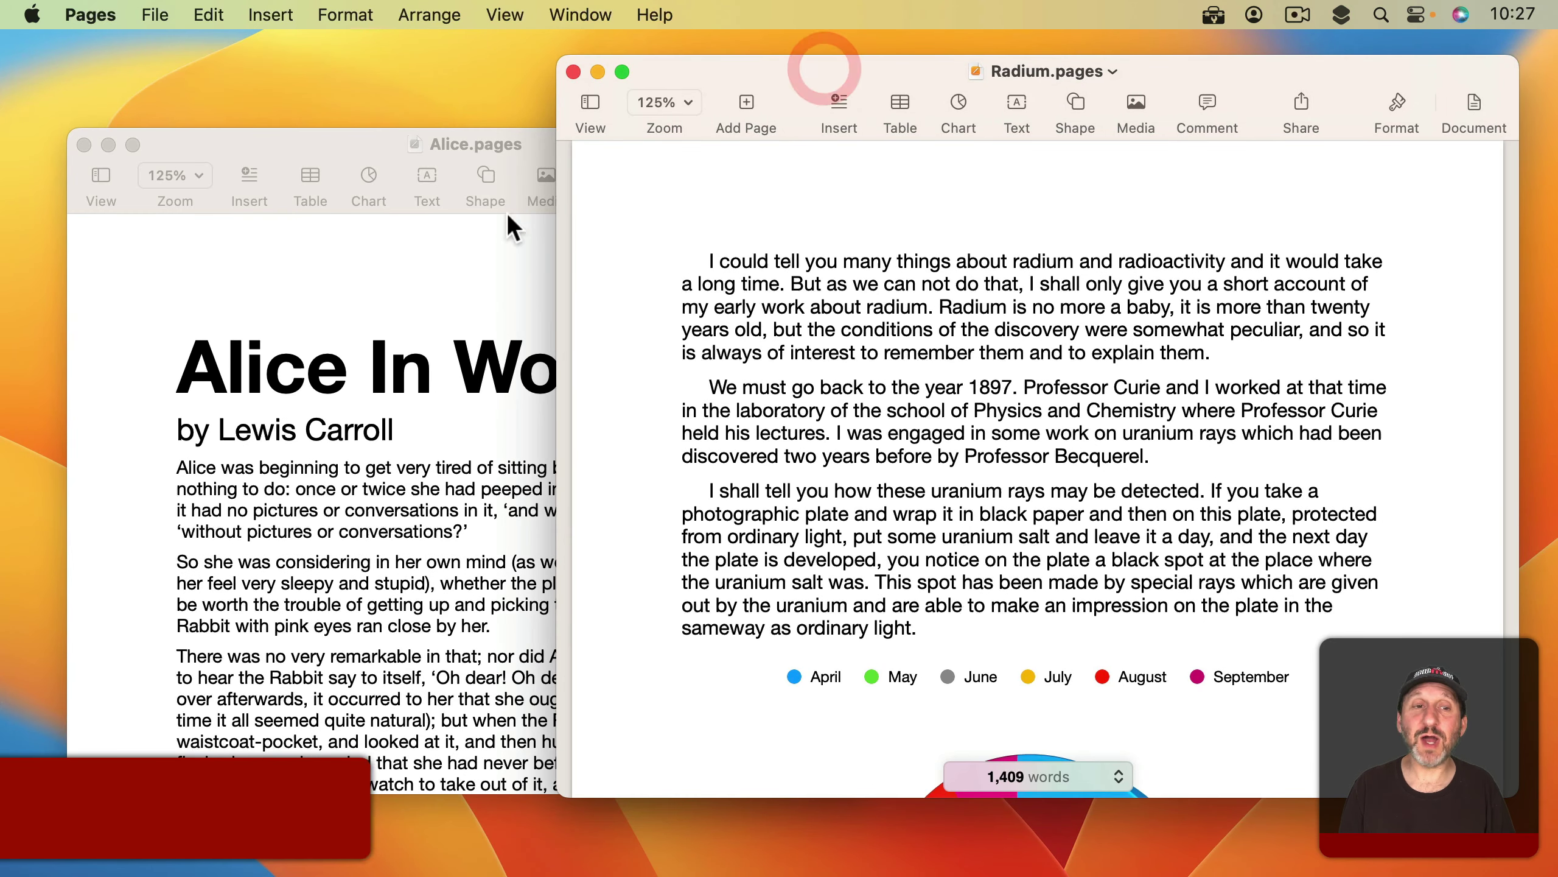
{"action": "left_click", "coordinate": [306, 324]}
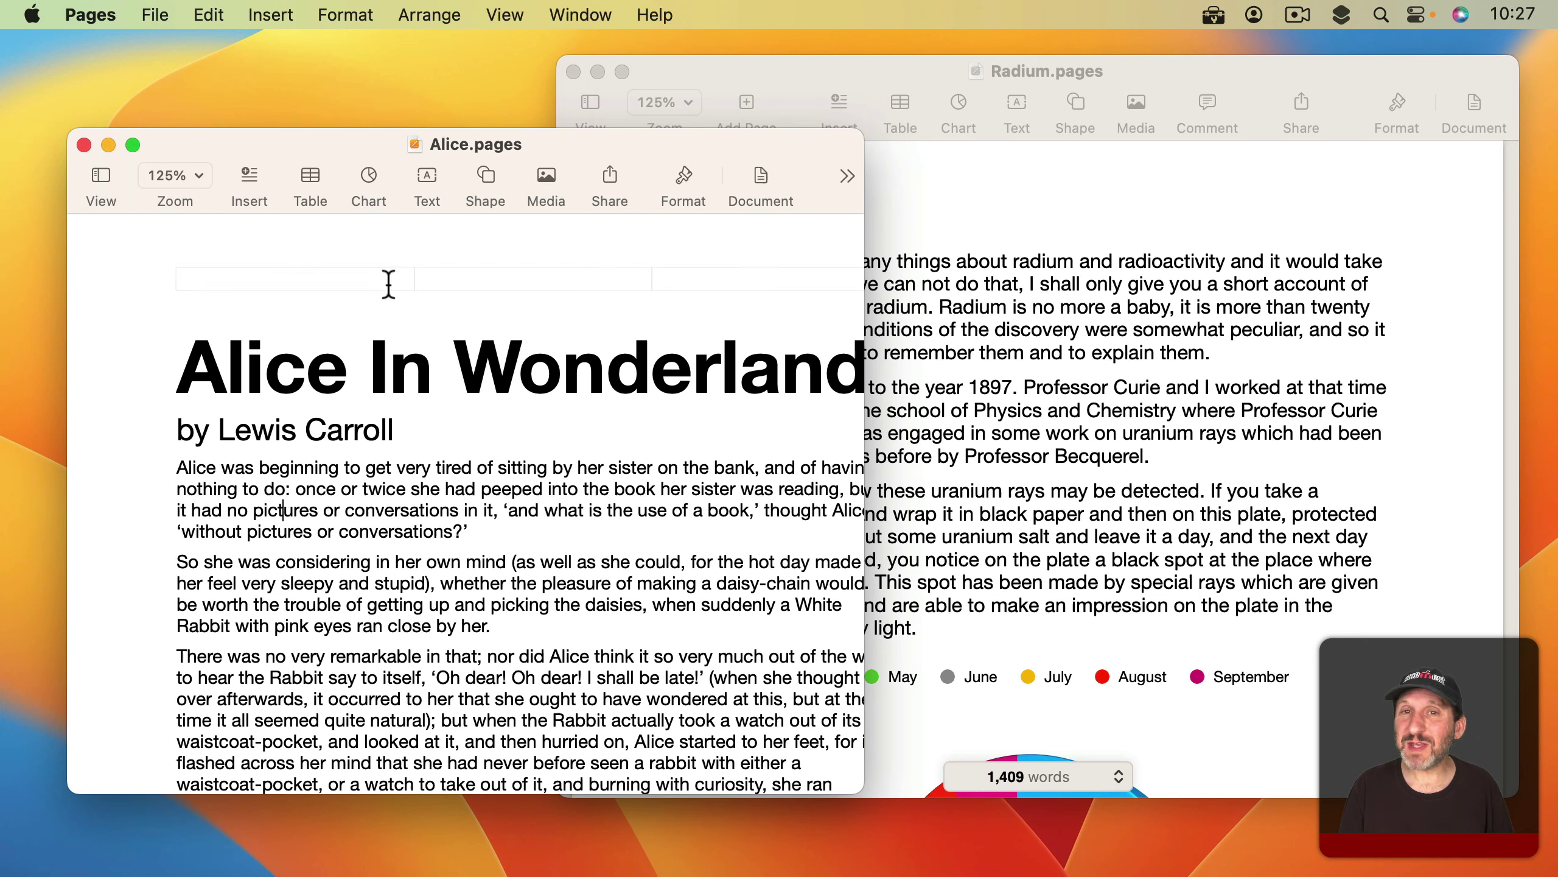
{"action": "left_click", "coordinate": [1027, 232]}
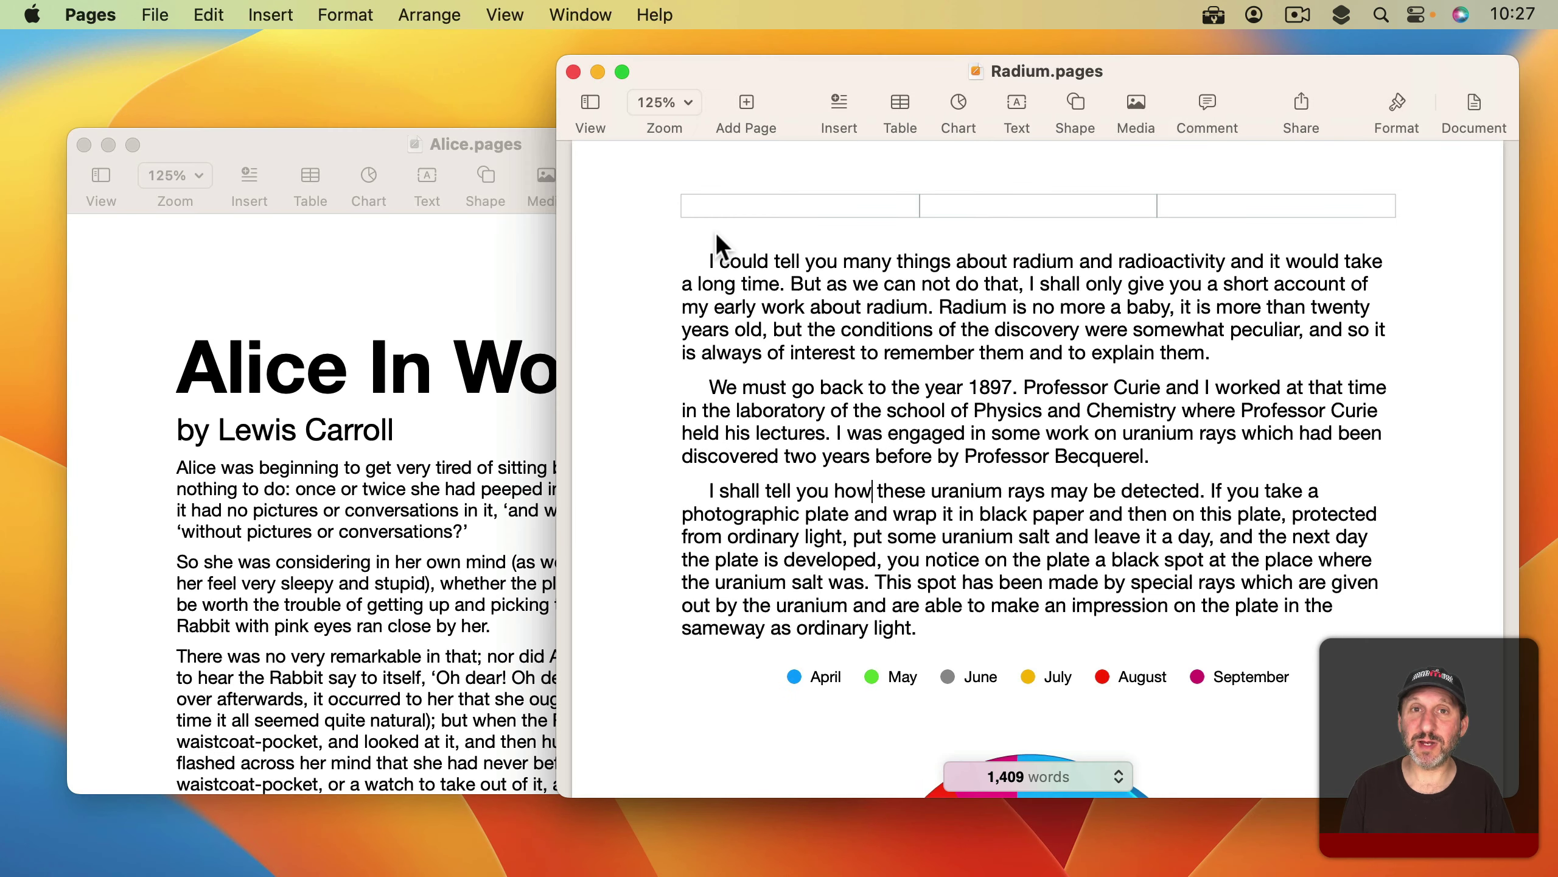
Quit Pages with both documents open and relaunch it from the Dock
{"action": "left_click", "coordinate": [91, 15]}
{"action": "left_click", "coordinate": [144, 316]}
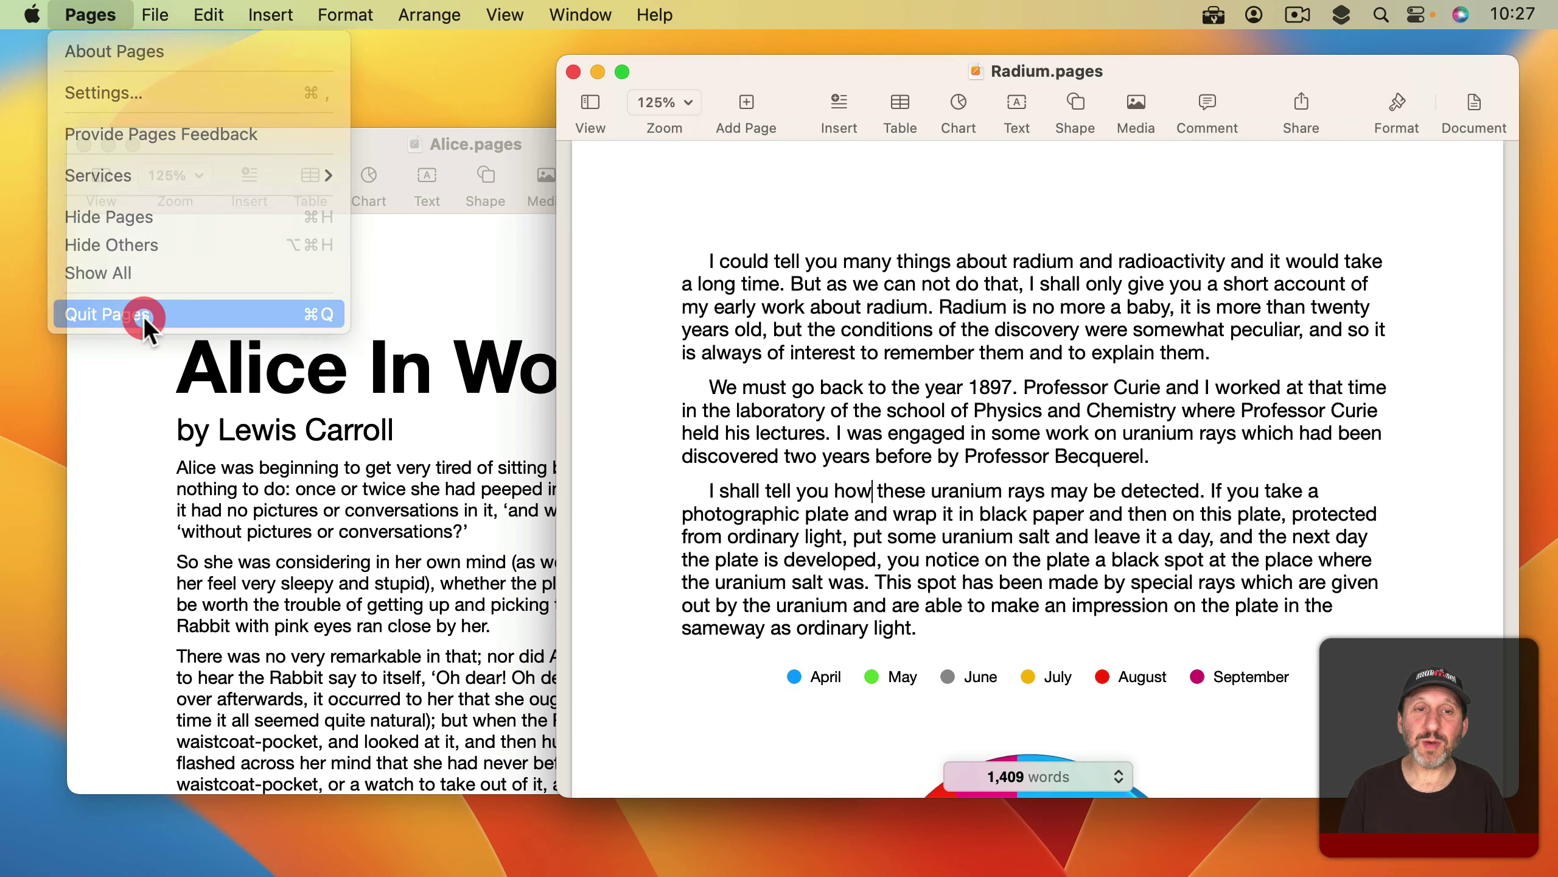
{"action": "mouse_move", "coordinate": [1124, 871]}
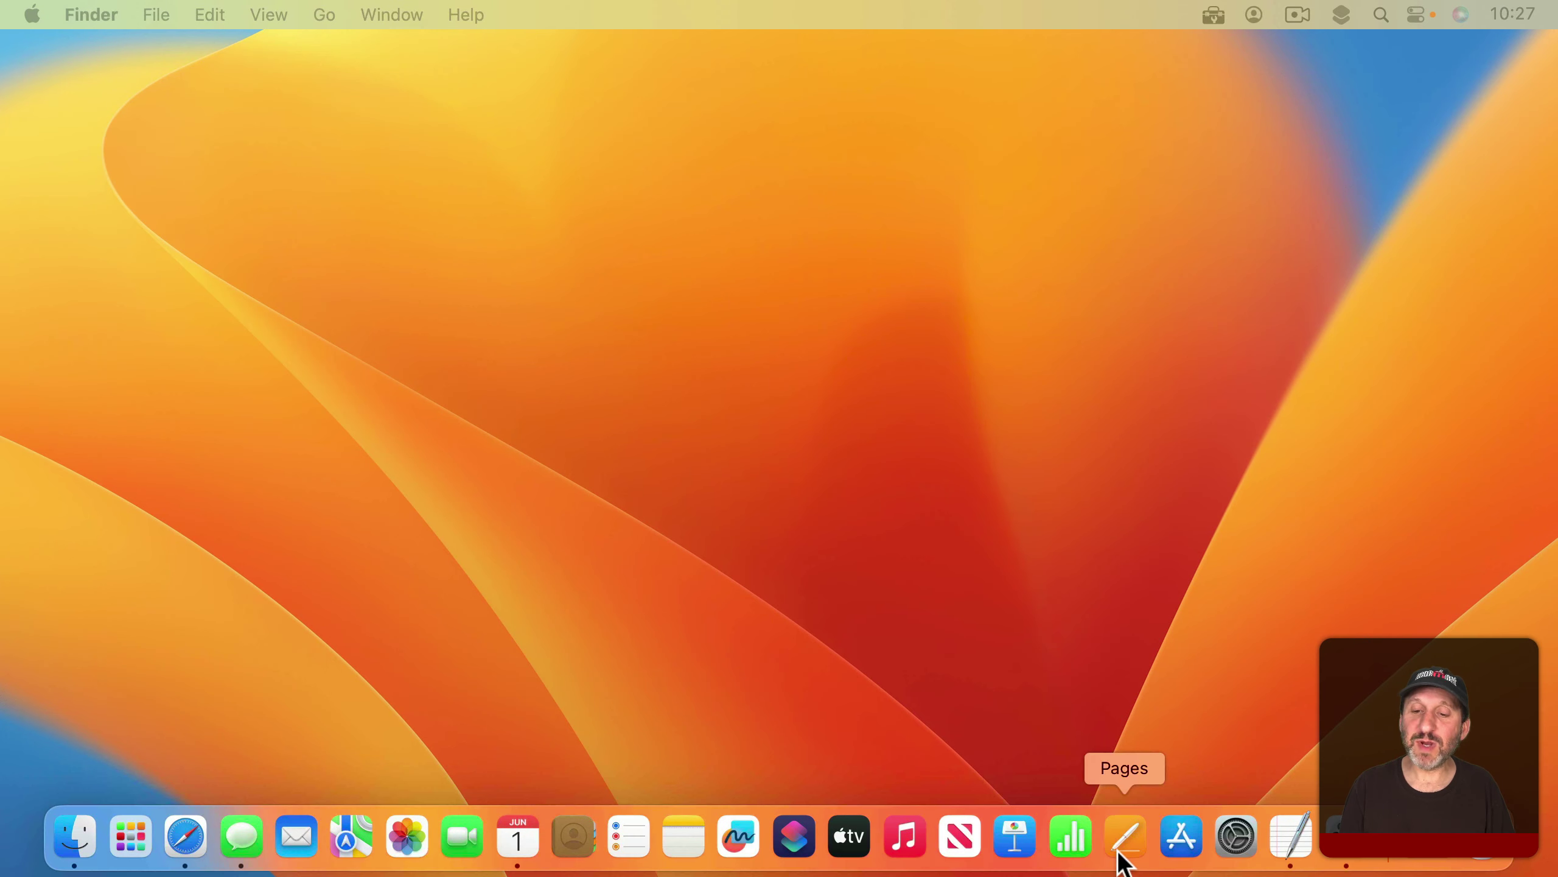
{"action": "left_click", "coordinate": [1123, 856]}
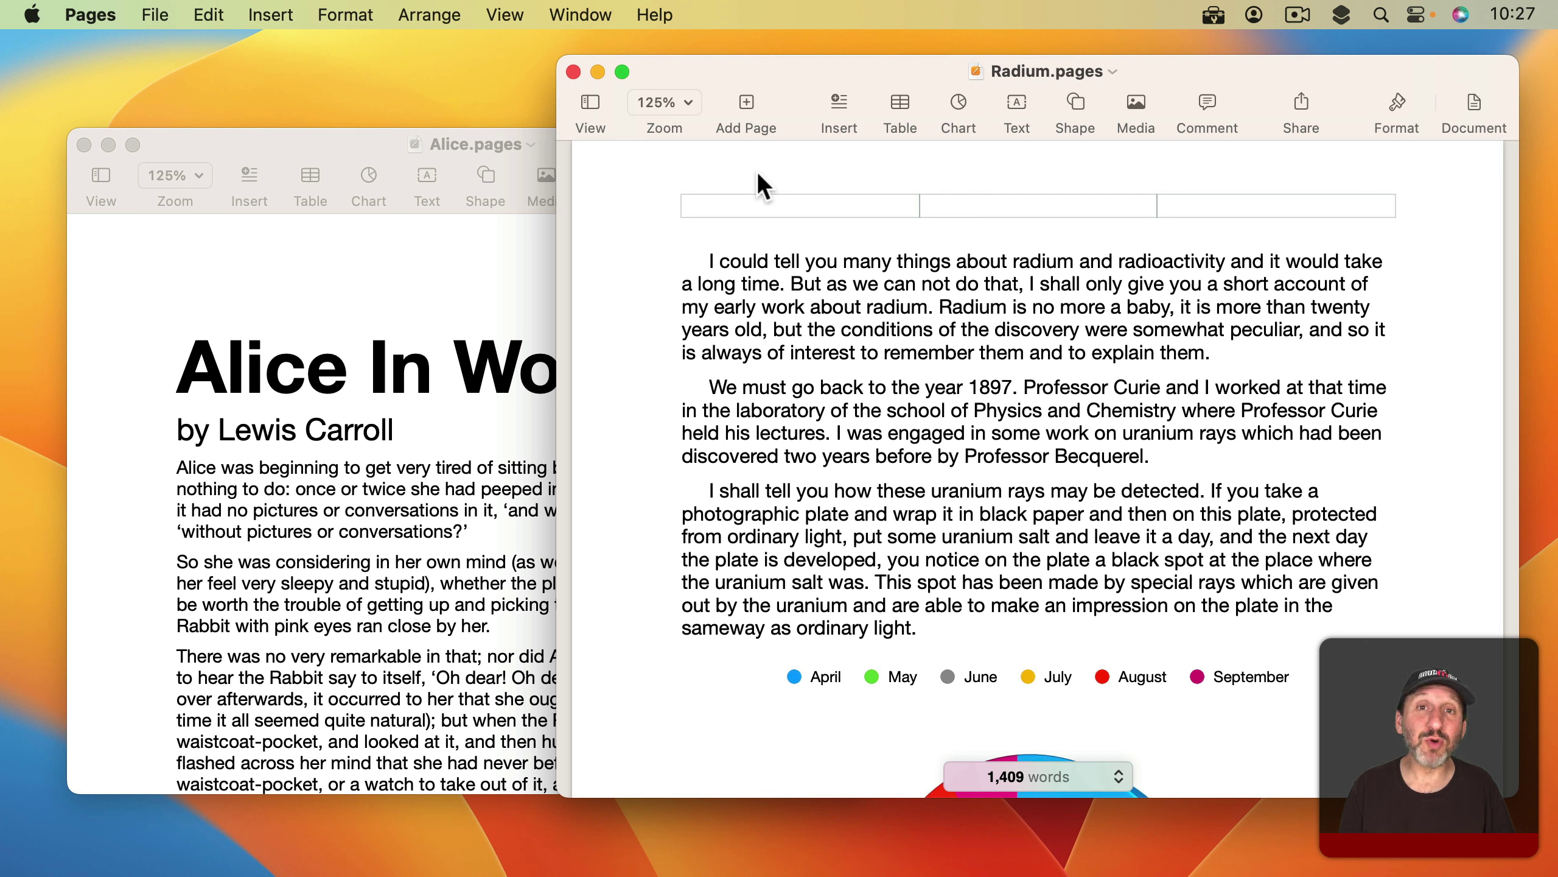
Go to System Settings from the Apple menu and show the Desktop & Dock pane
{"action": "left_click", "coordinate": [32, 15]}
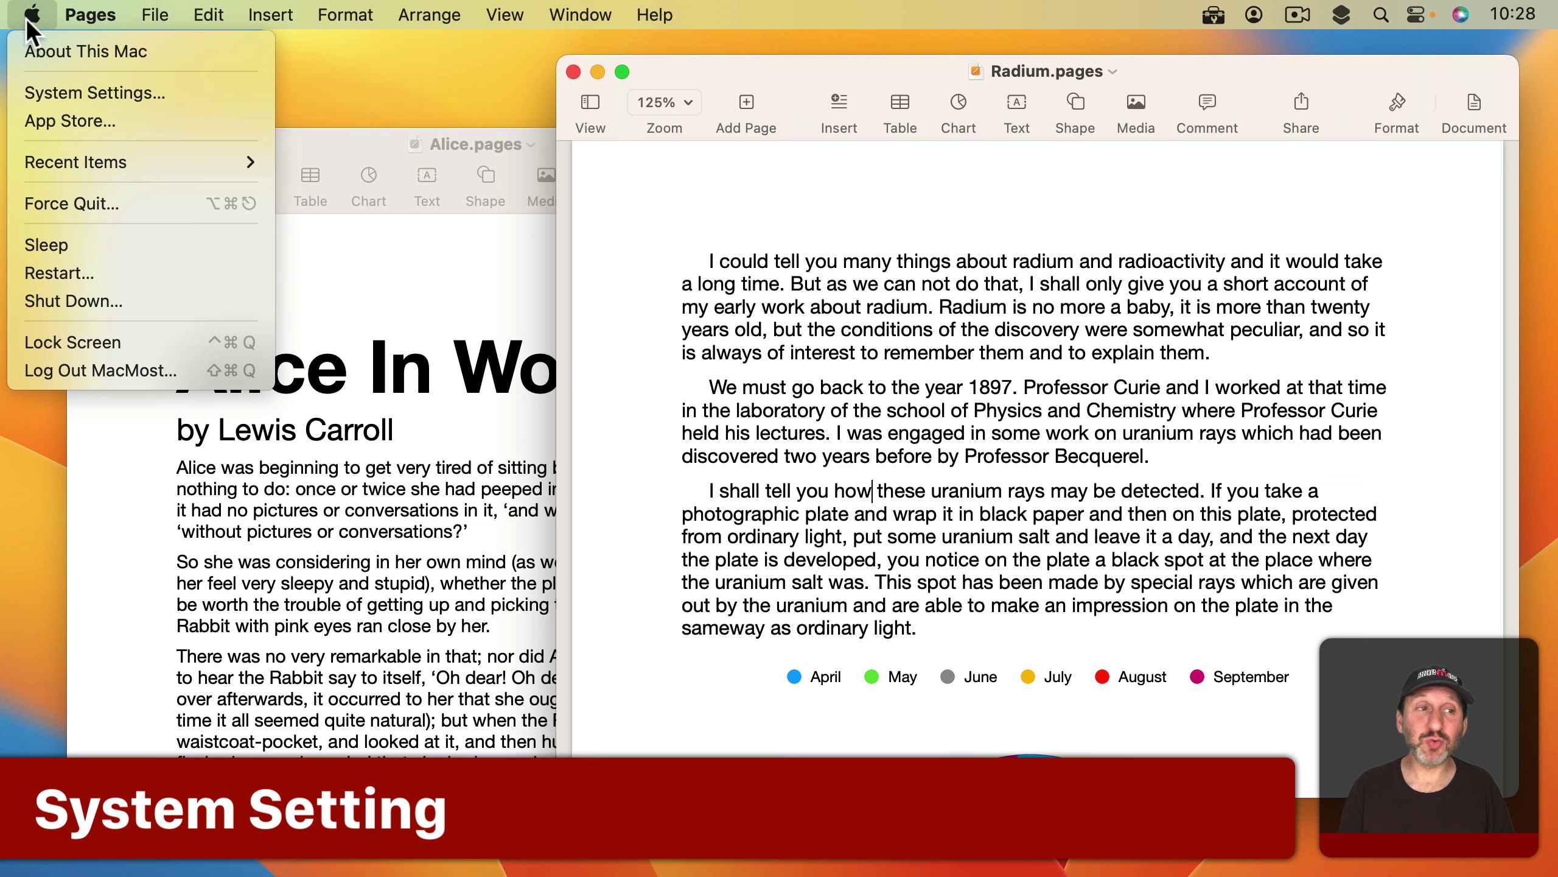
{"action": "left_click", "coordinate": [70, 92]}
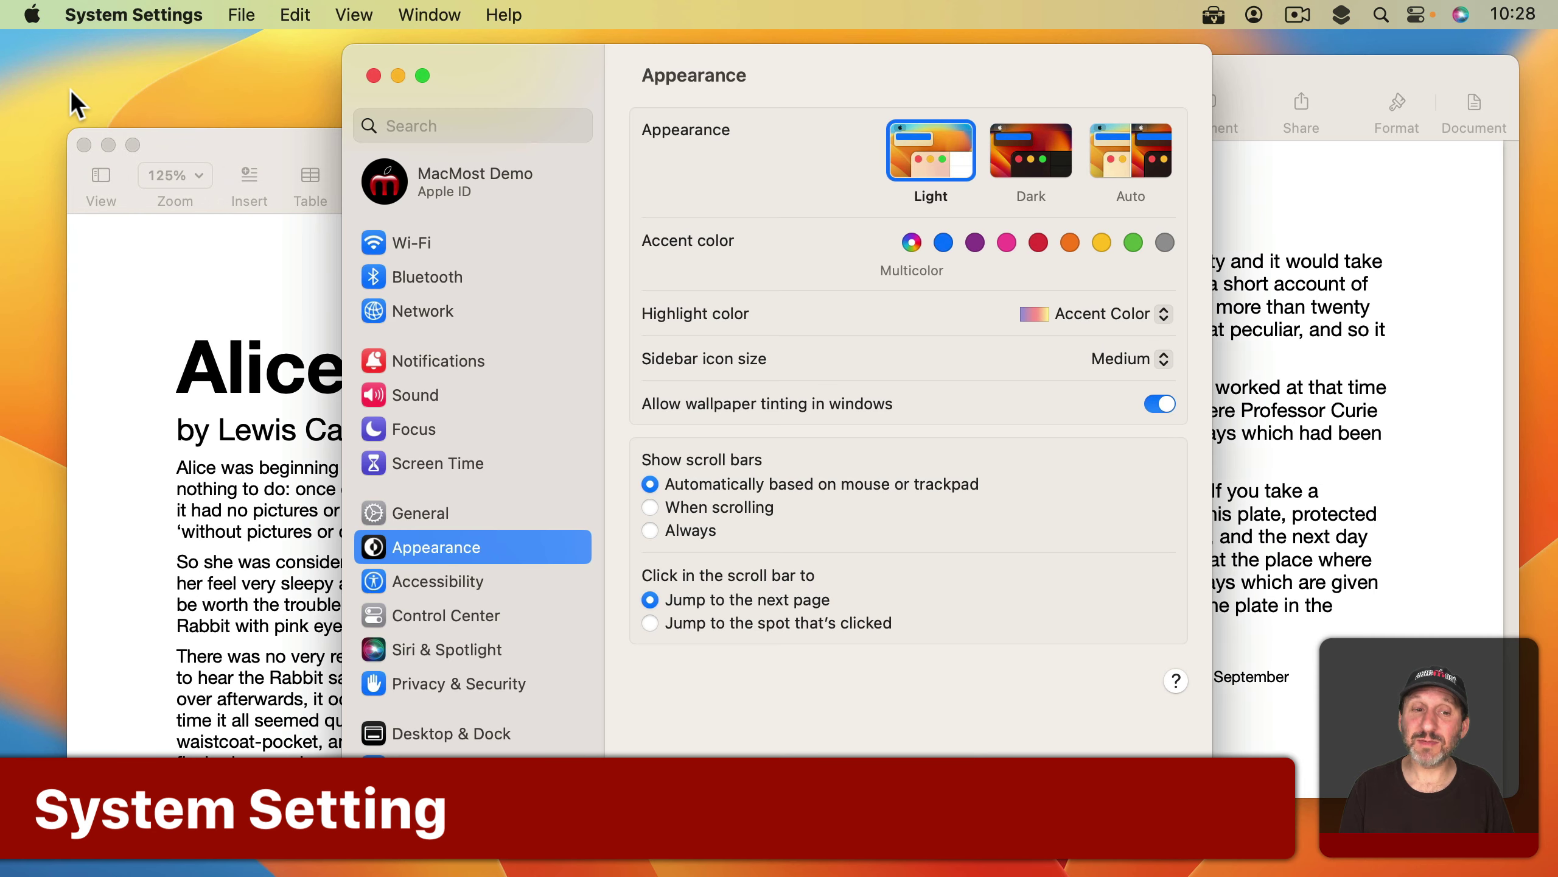
{"action": "left_click", "coordinate": [444, 731]}
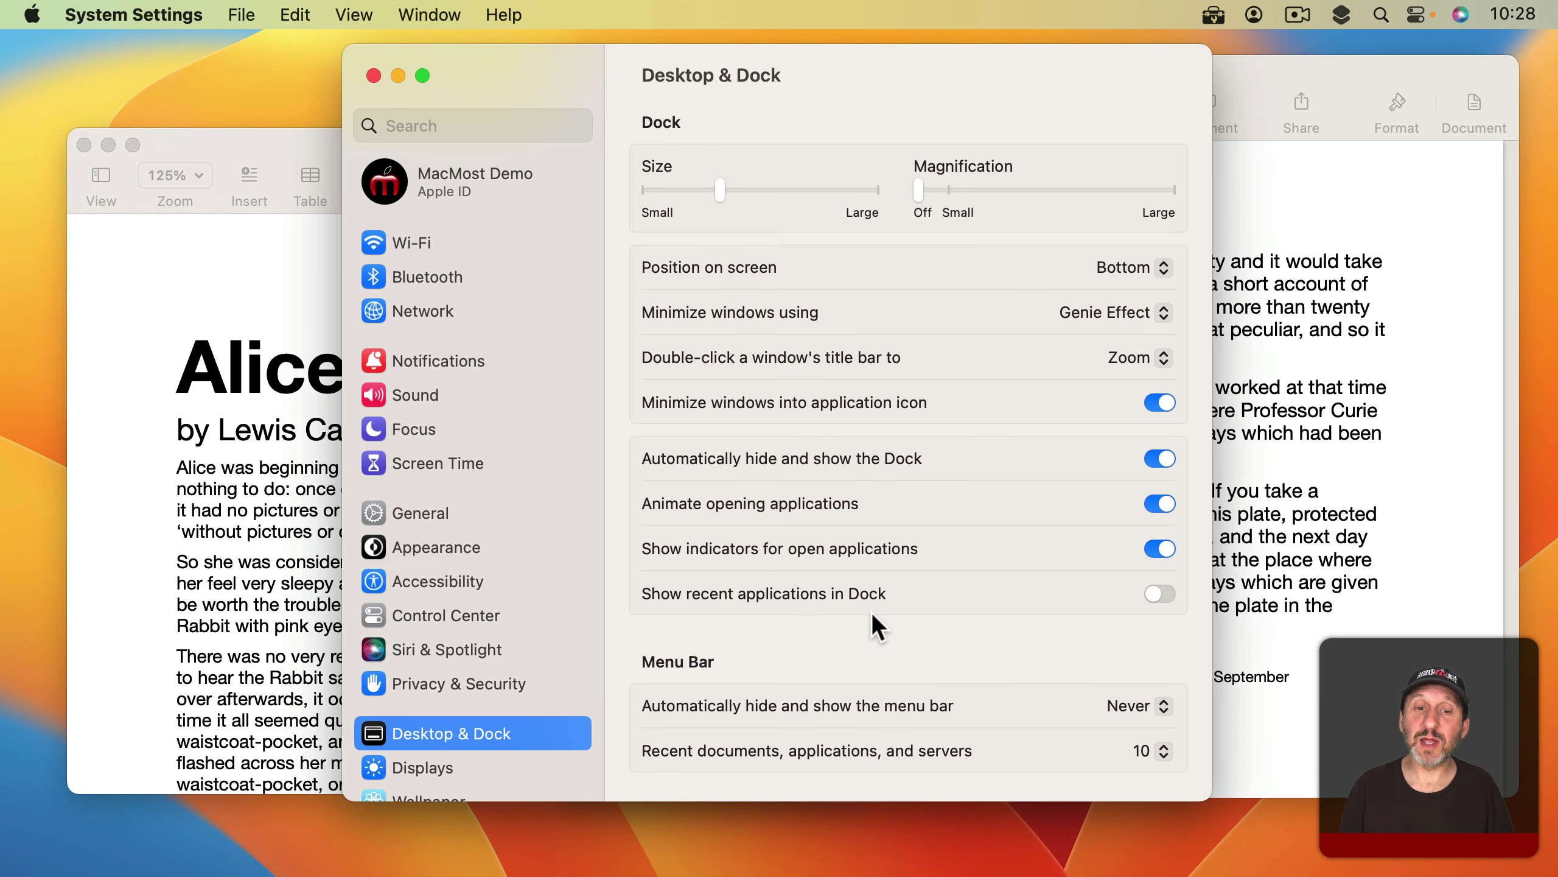
{"action": "scroll", "coordinate": [873, 611], "scroll_direction": "down", "scroll_amount": 5}
{"action": "scroll", "coordinate": [873, 612], "scroll_direction": "down", "scroll_amount": 4}
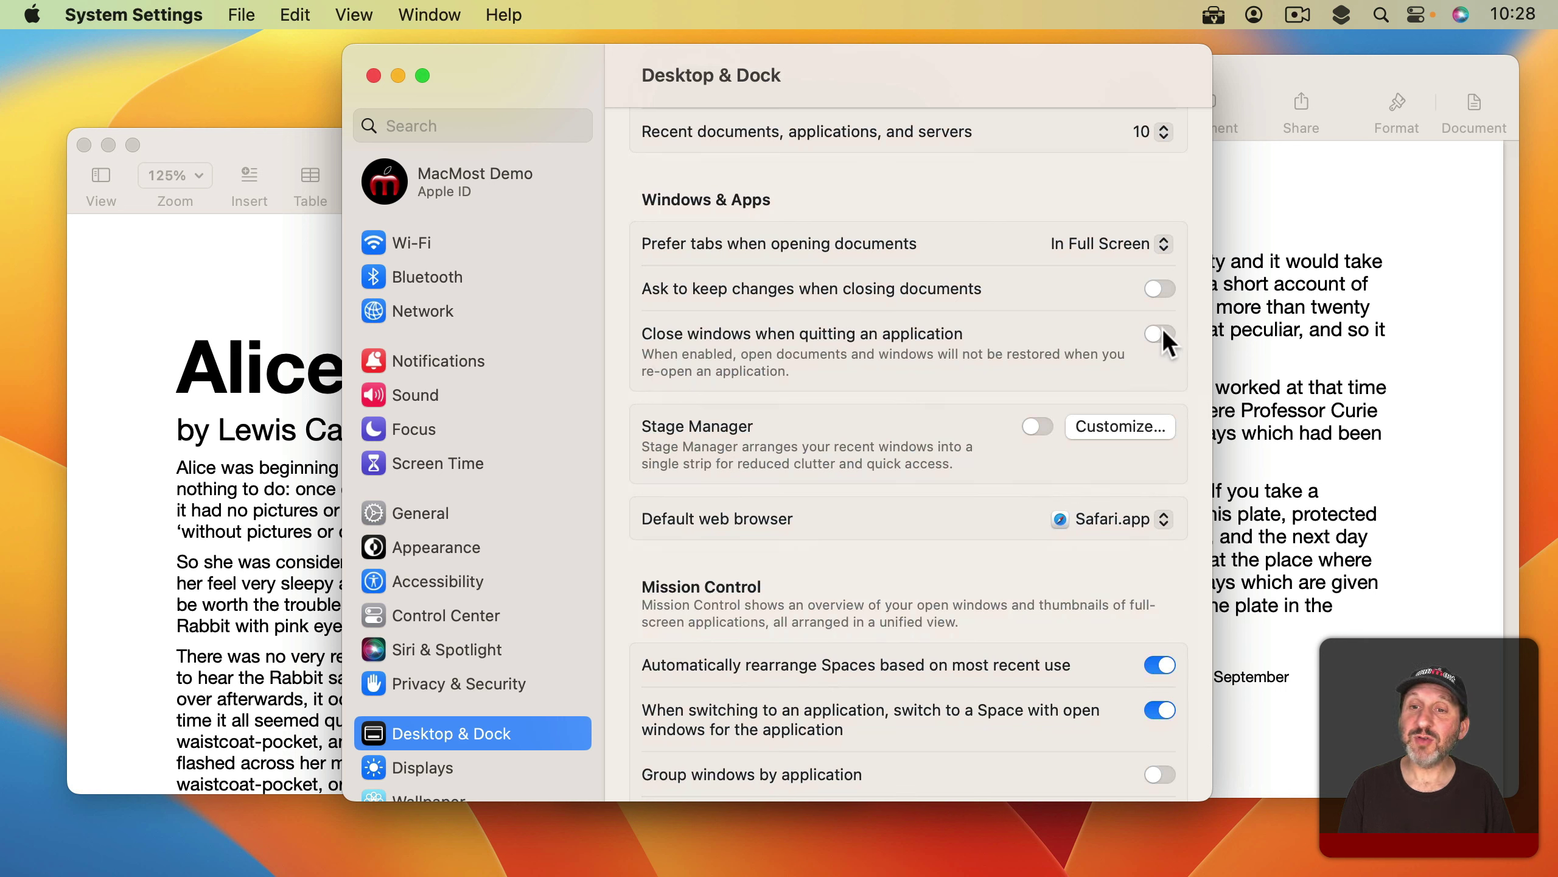
Leave System Settings, quit Pages closing all windows, relaunch it and dismiss the file picker
{"action": "key", "text": "super+q"}
{"action": "left_click", "coordinate": [90, 15]}
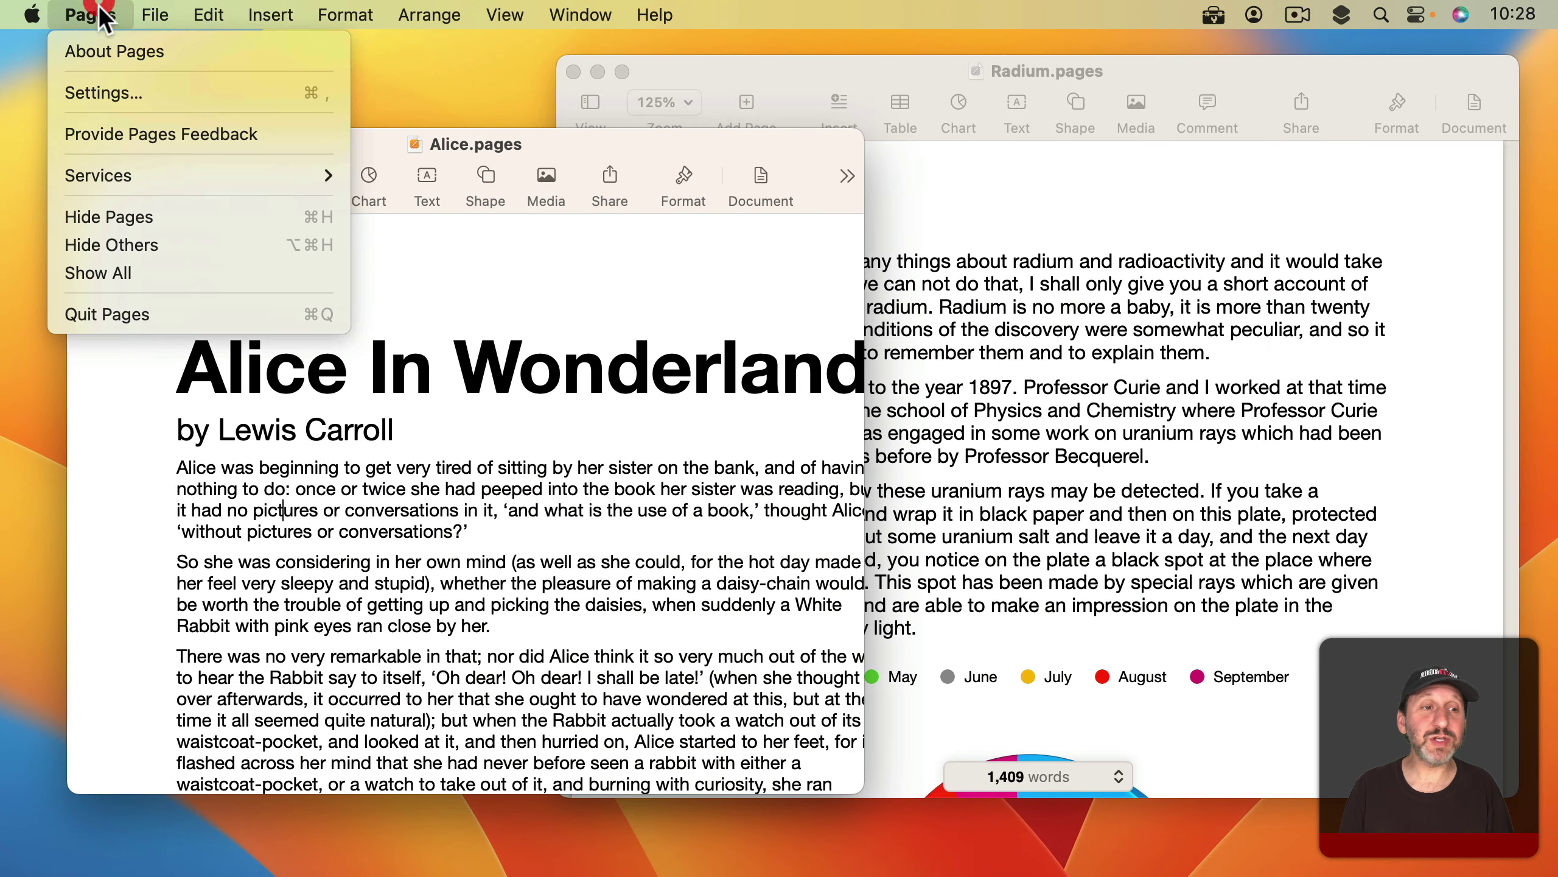
{"action": "left_click", "coordinate": [142, 319]}
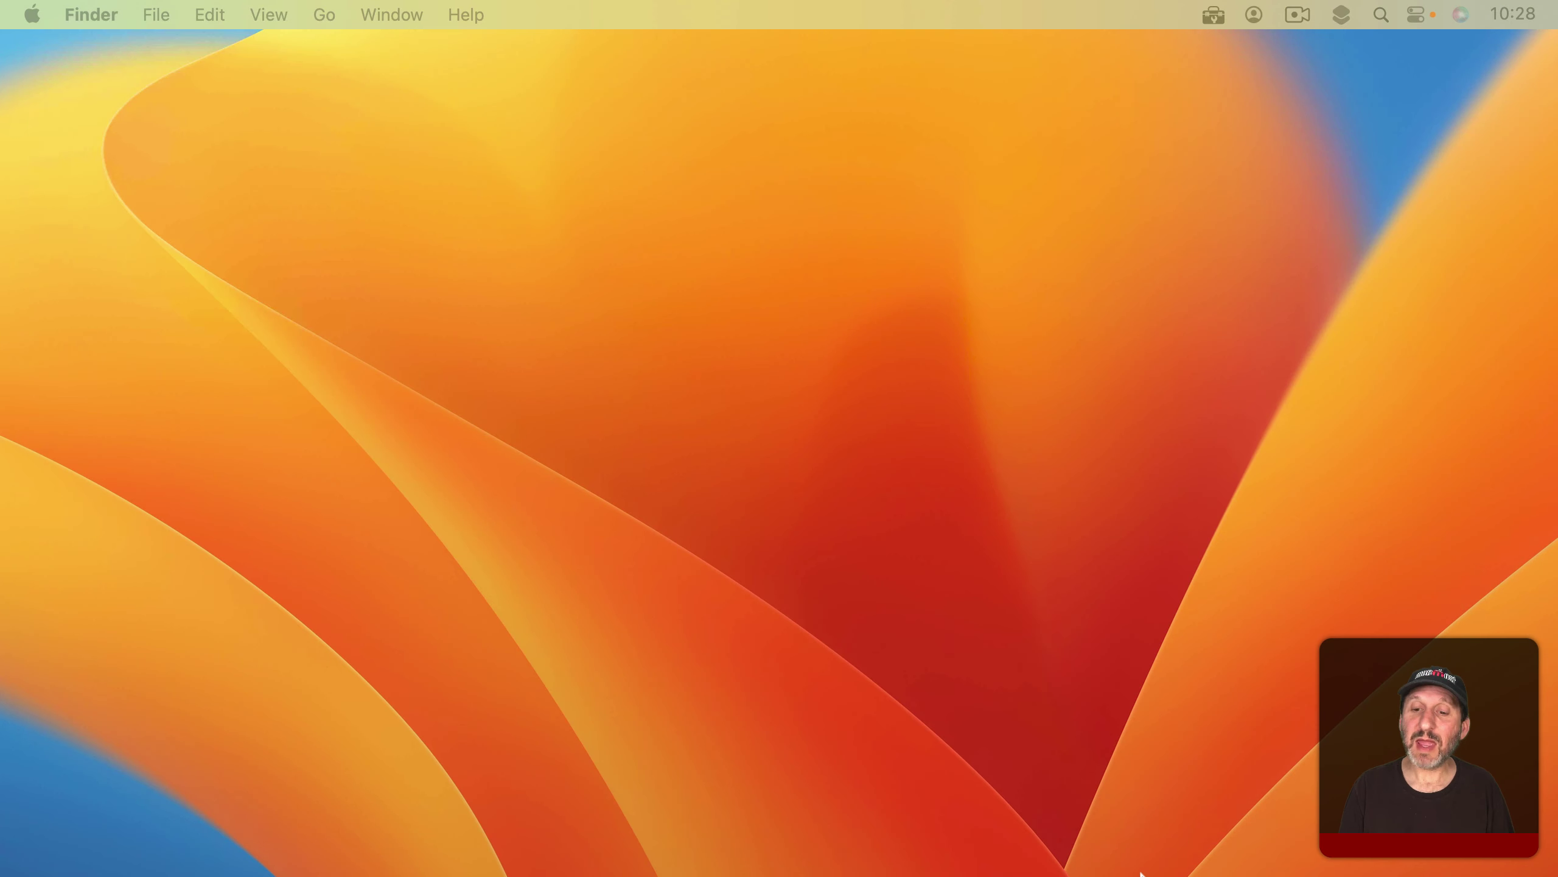
{"action": "mouse_move", "coordinate": [1141, 873]}
{"action": "left_click", "coordinate": [1129, 853]}
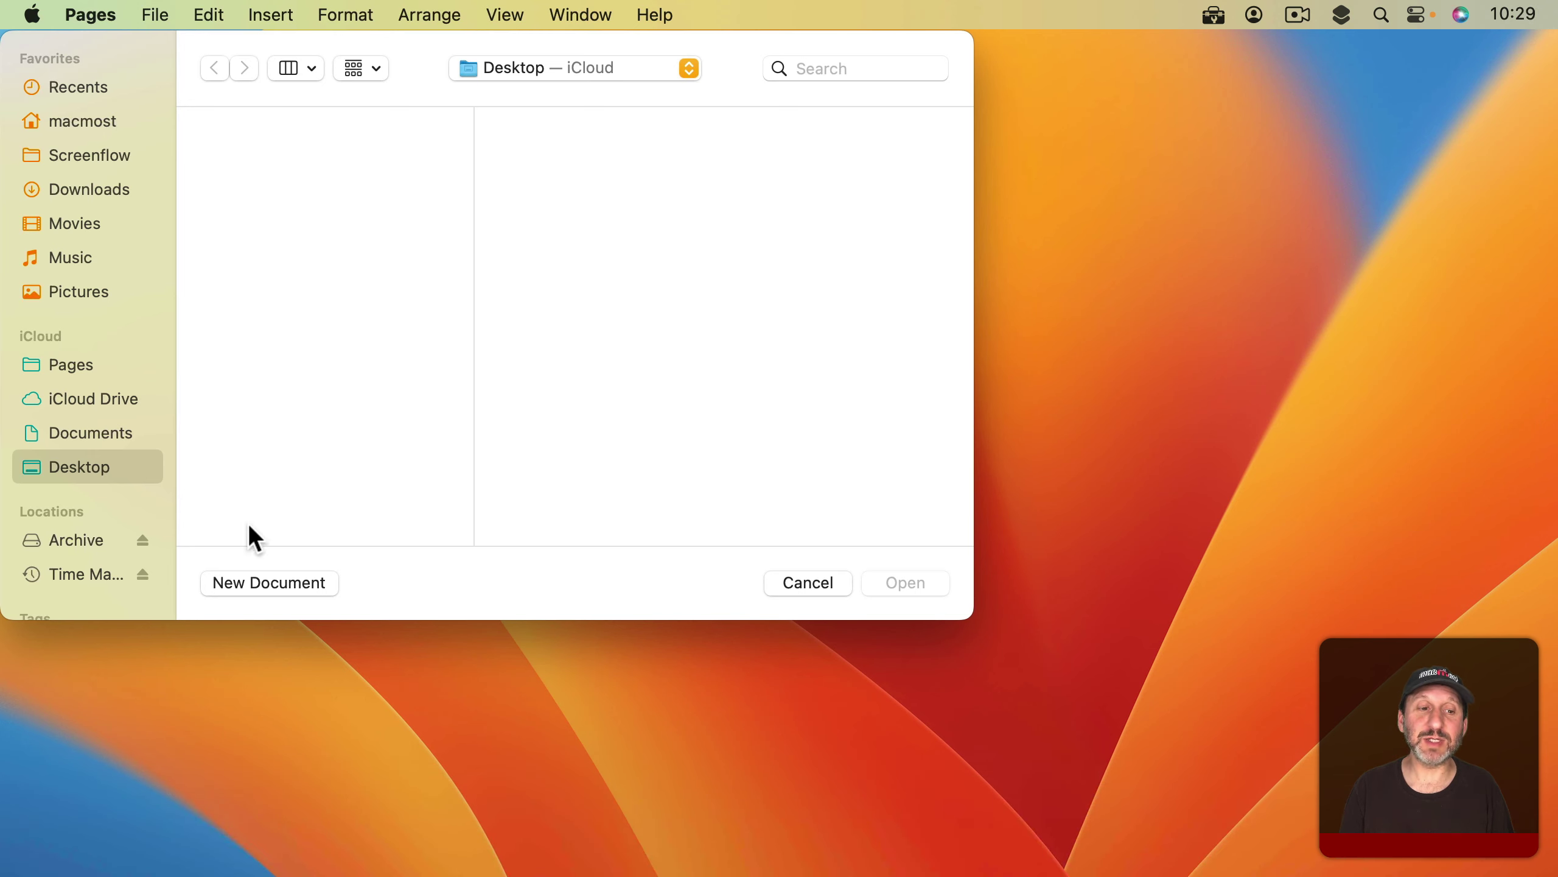
{"action": "left_click", "coordinate": [244, 582]}
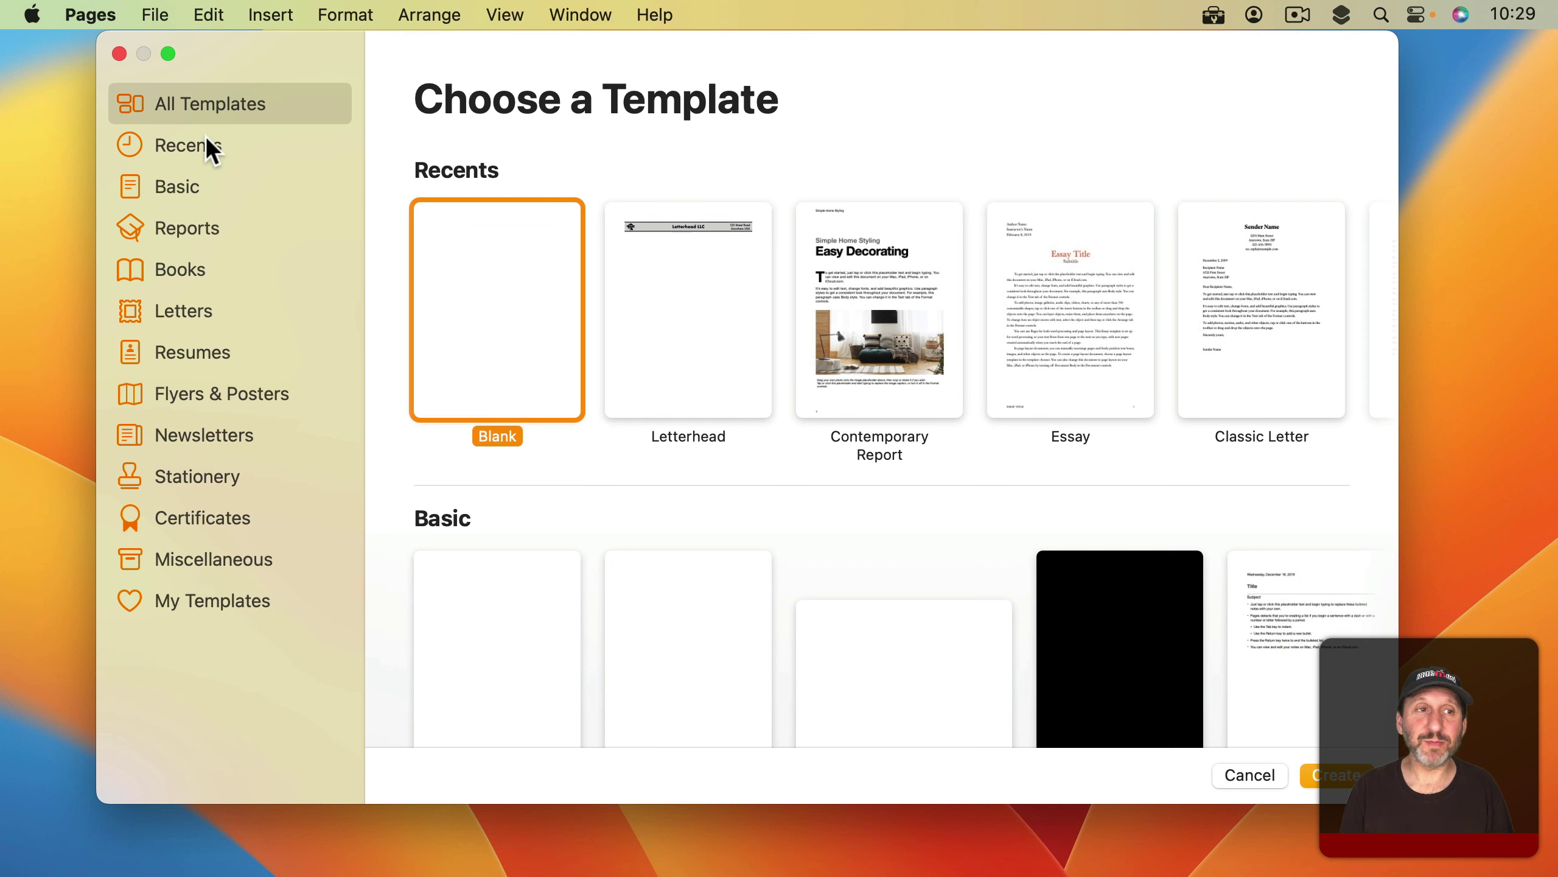
Reopen Radium.pages and then Alice.pages from File > Open Recent
{"action": "left_click", "coordinate": [147, 15]}
{"action": "mouse_move", "coordinate": [193, 107]}
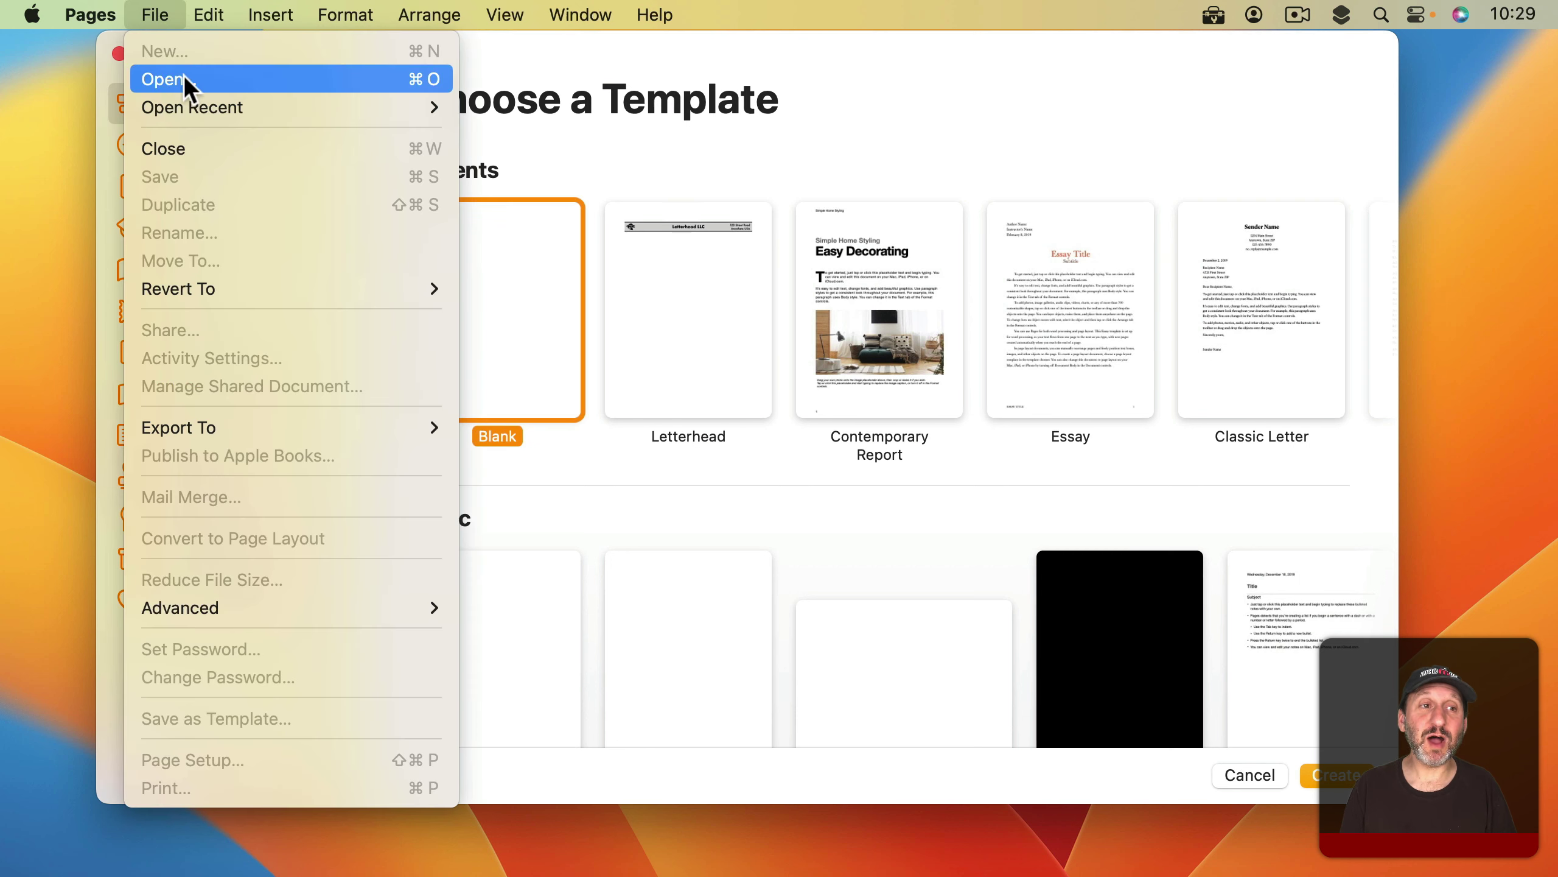
{"action": "left_click", "coordinate": [565, 110]}
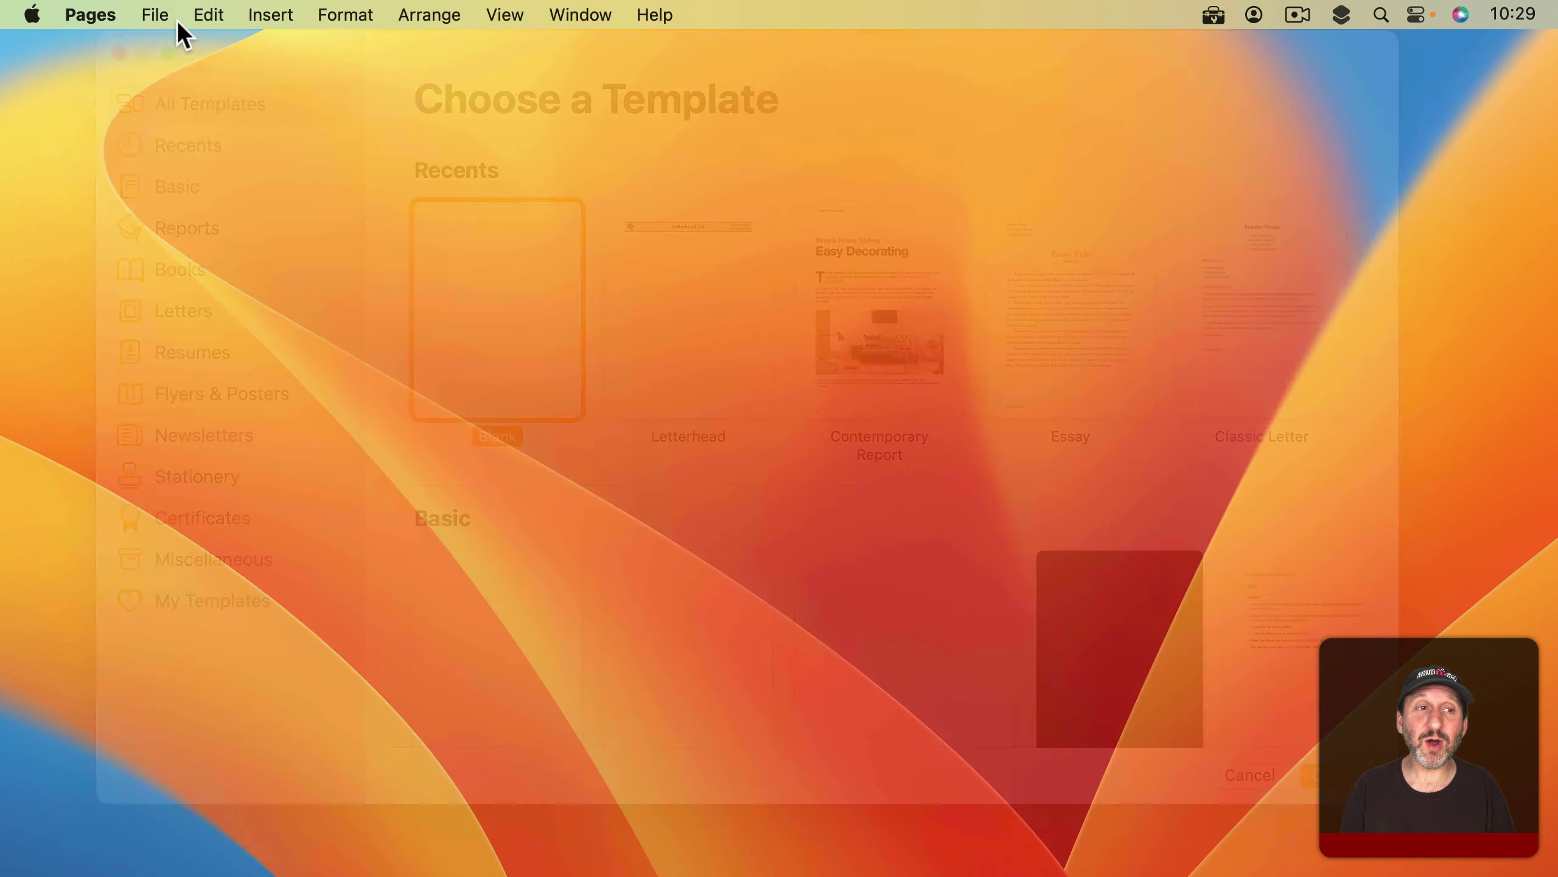
{"action": "left_click", "coordinate": [154, 17]}
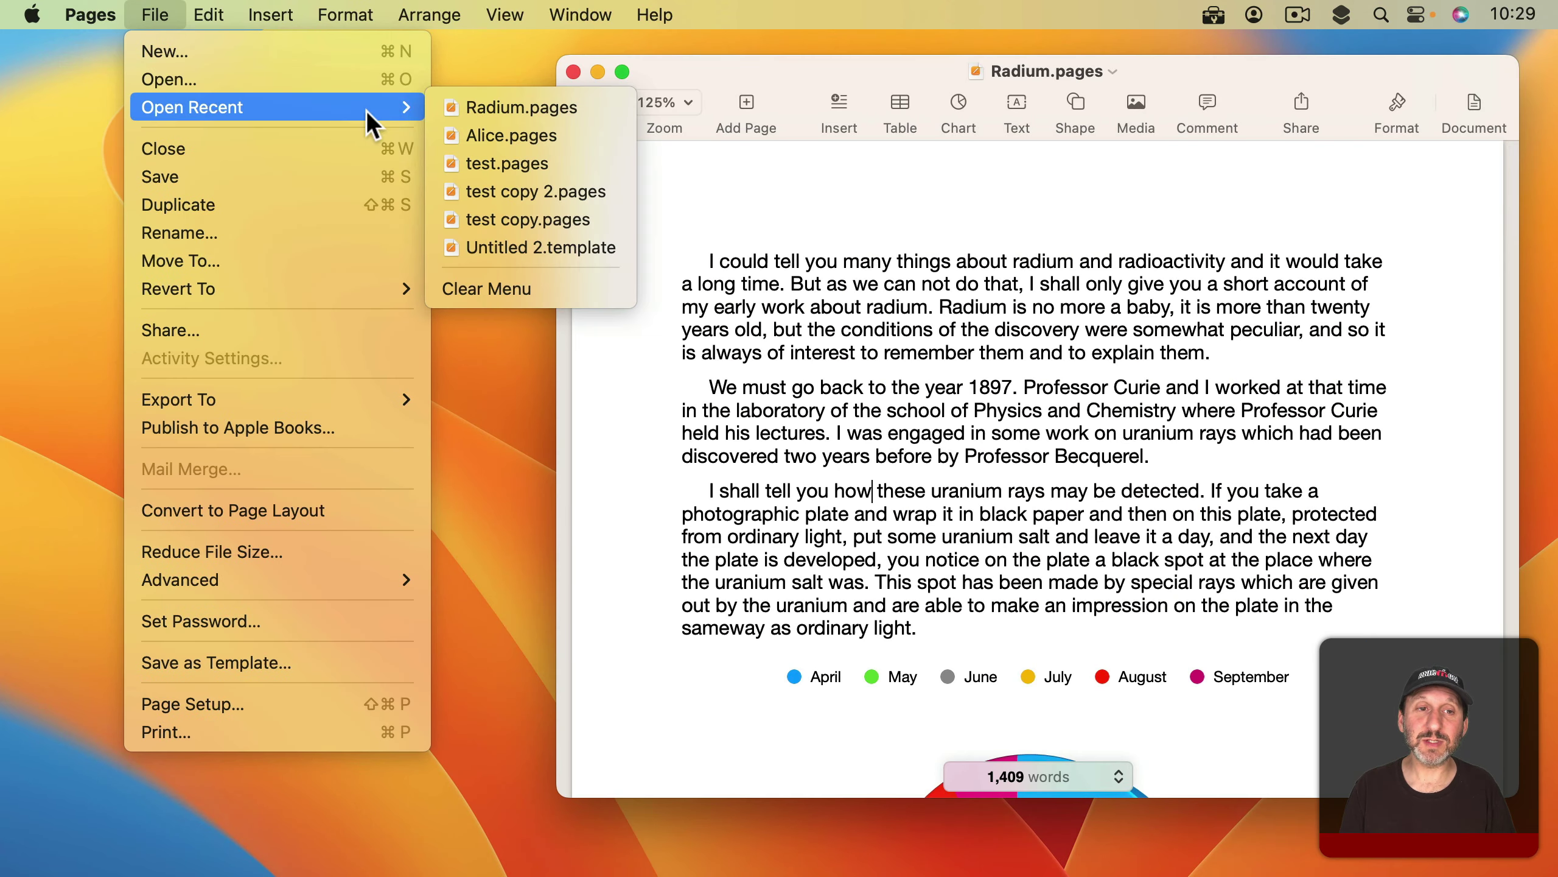
{"action": "left_click", "coordinate": [477, 132]}
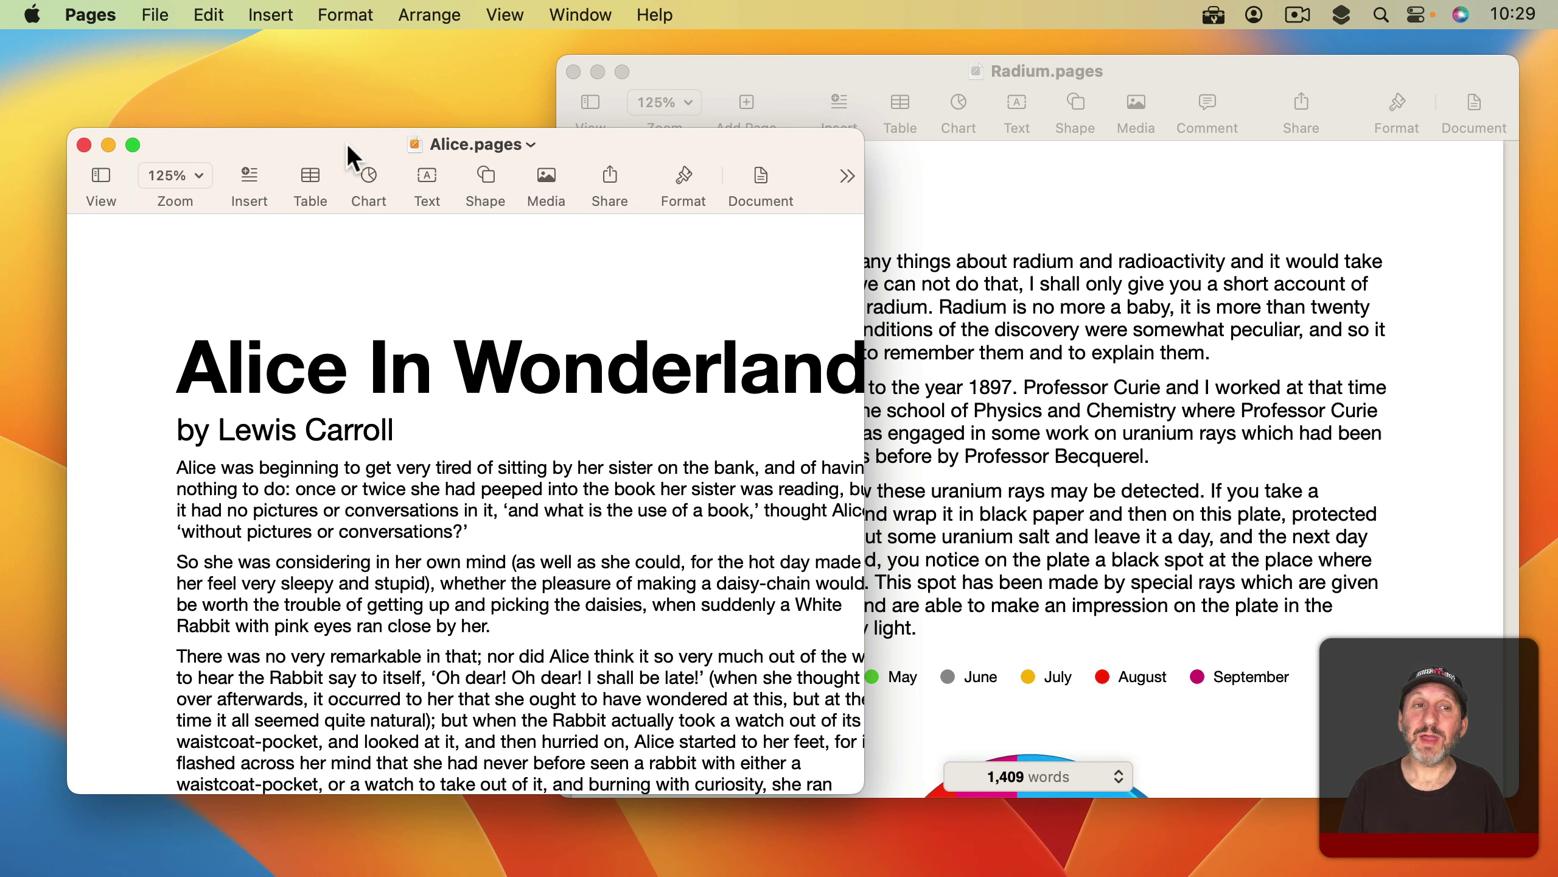
Close Alice.pages and Radium.pages, quit Pages with no documents open, and relaunch it
{"action": "left_click", "coordinate": [84, 146]}
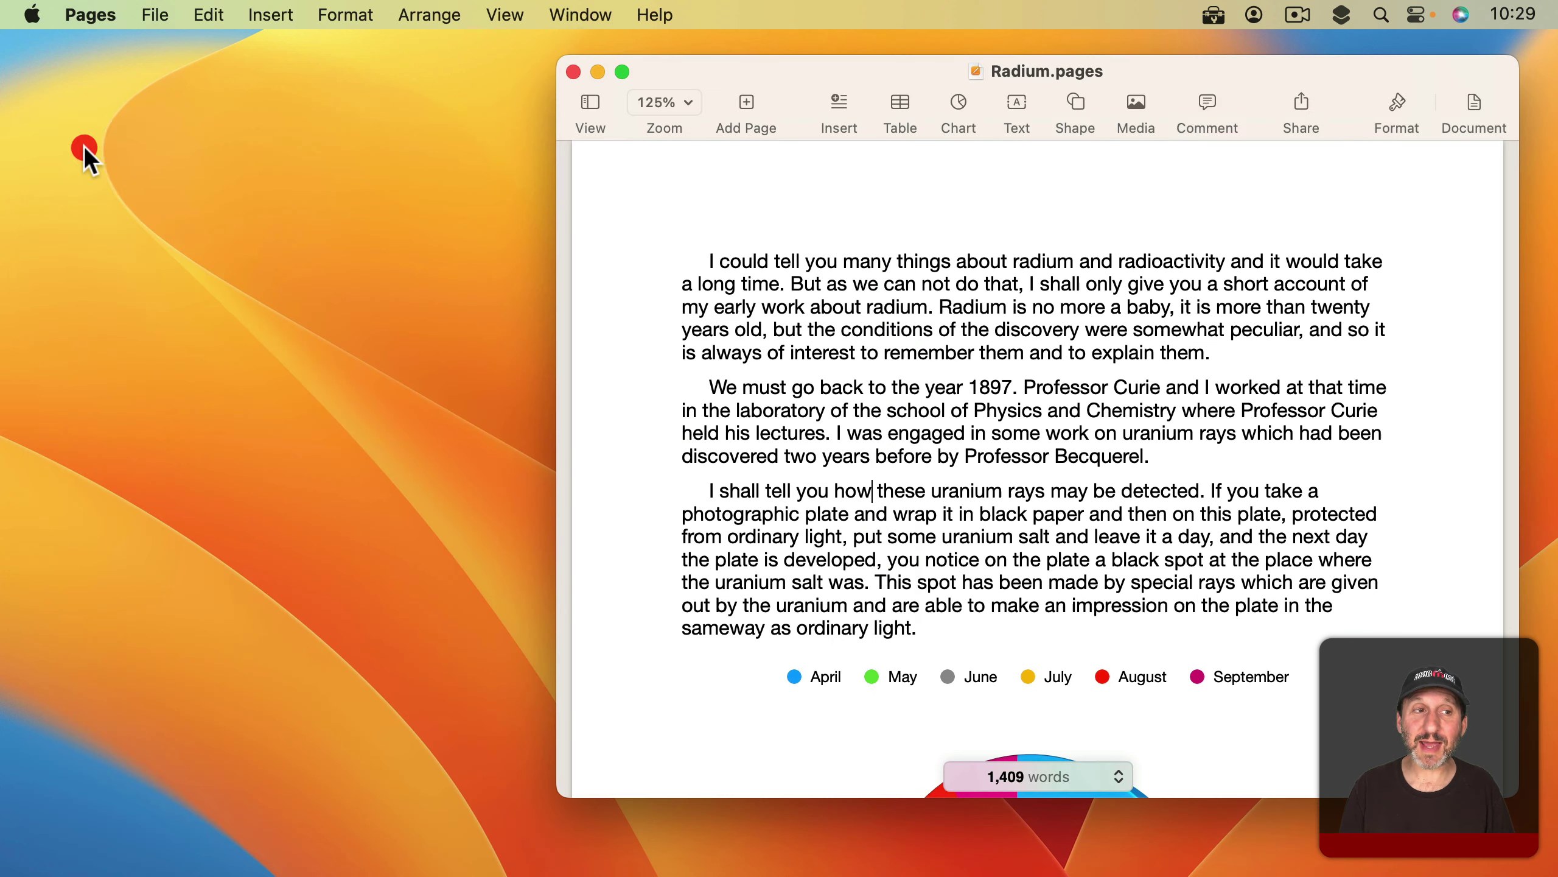
{"action": "key", "text": "super+w"}
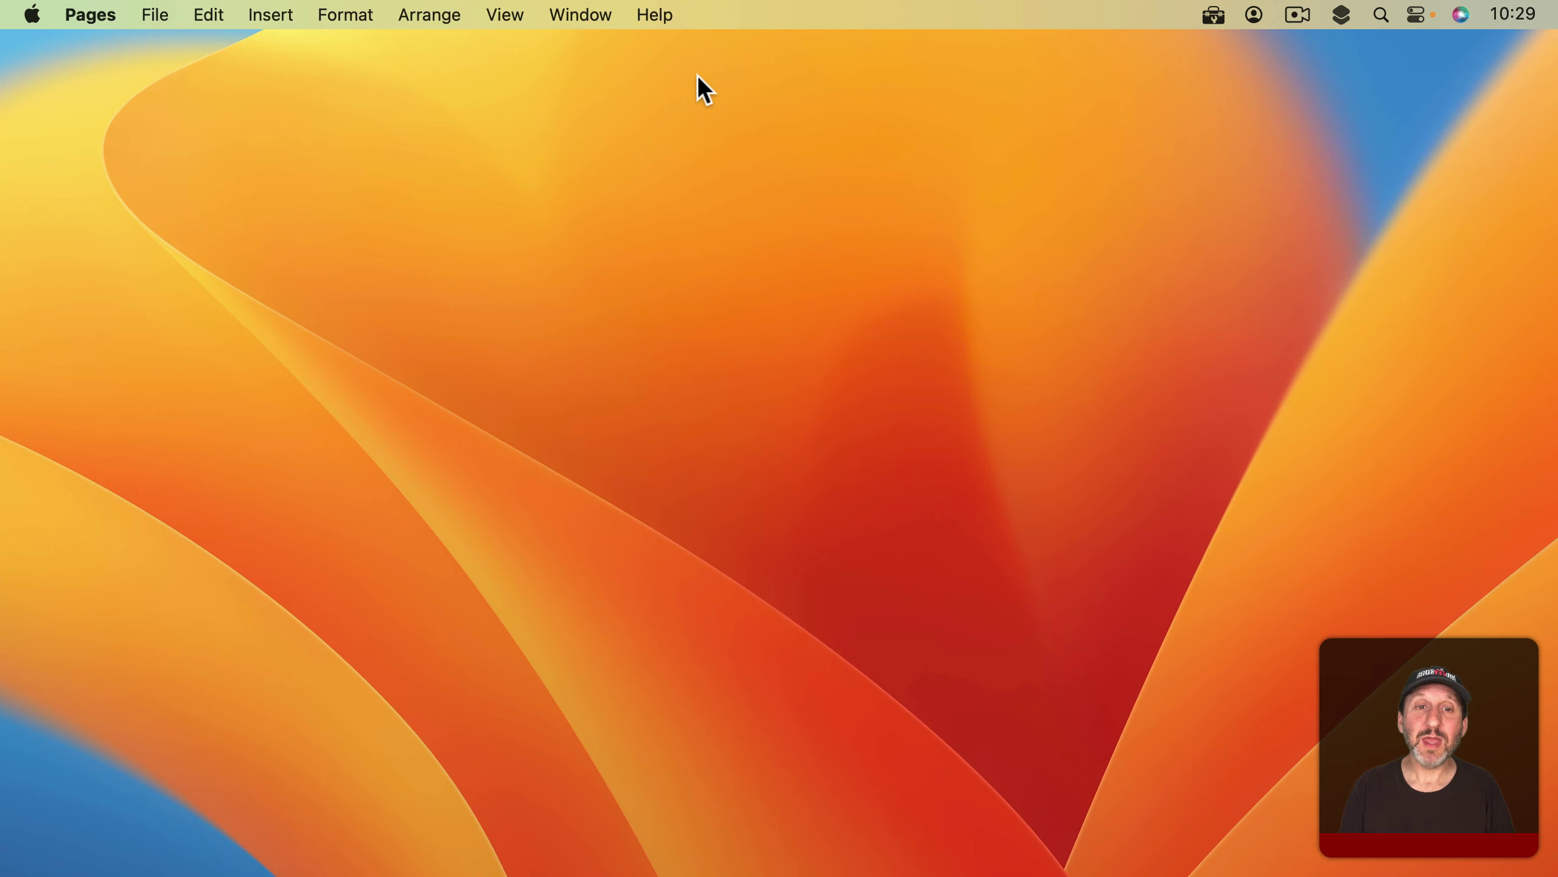
{"action": "left_click", "coordinate": [91, 15]}
{"action": "left_click", "coordinate": [132, 313]}
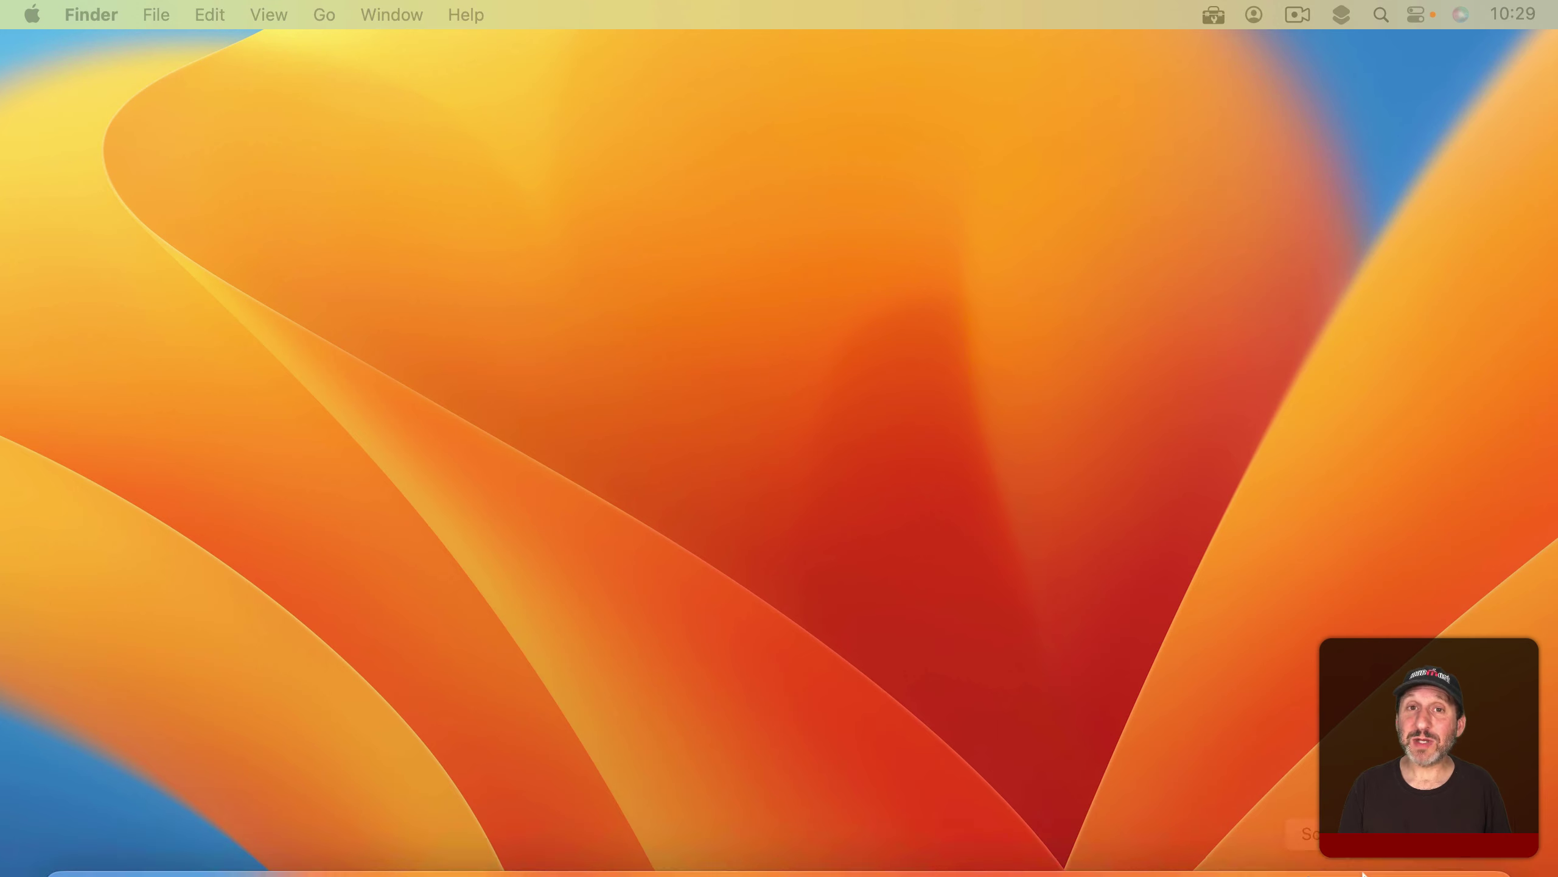
{"action": "left_click", "coordinate": [1128, 840]}
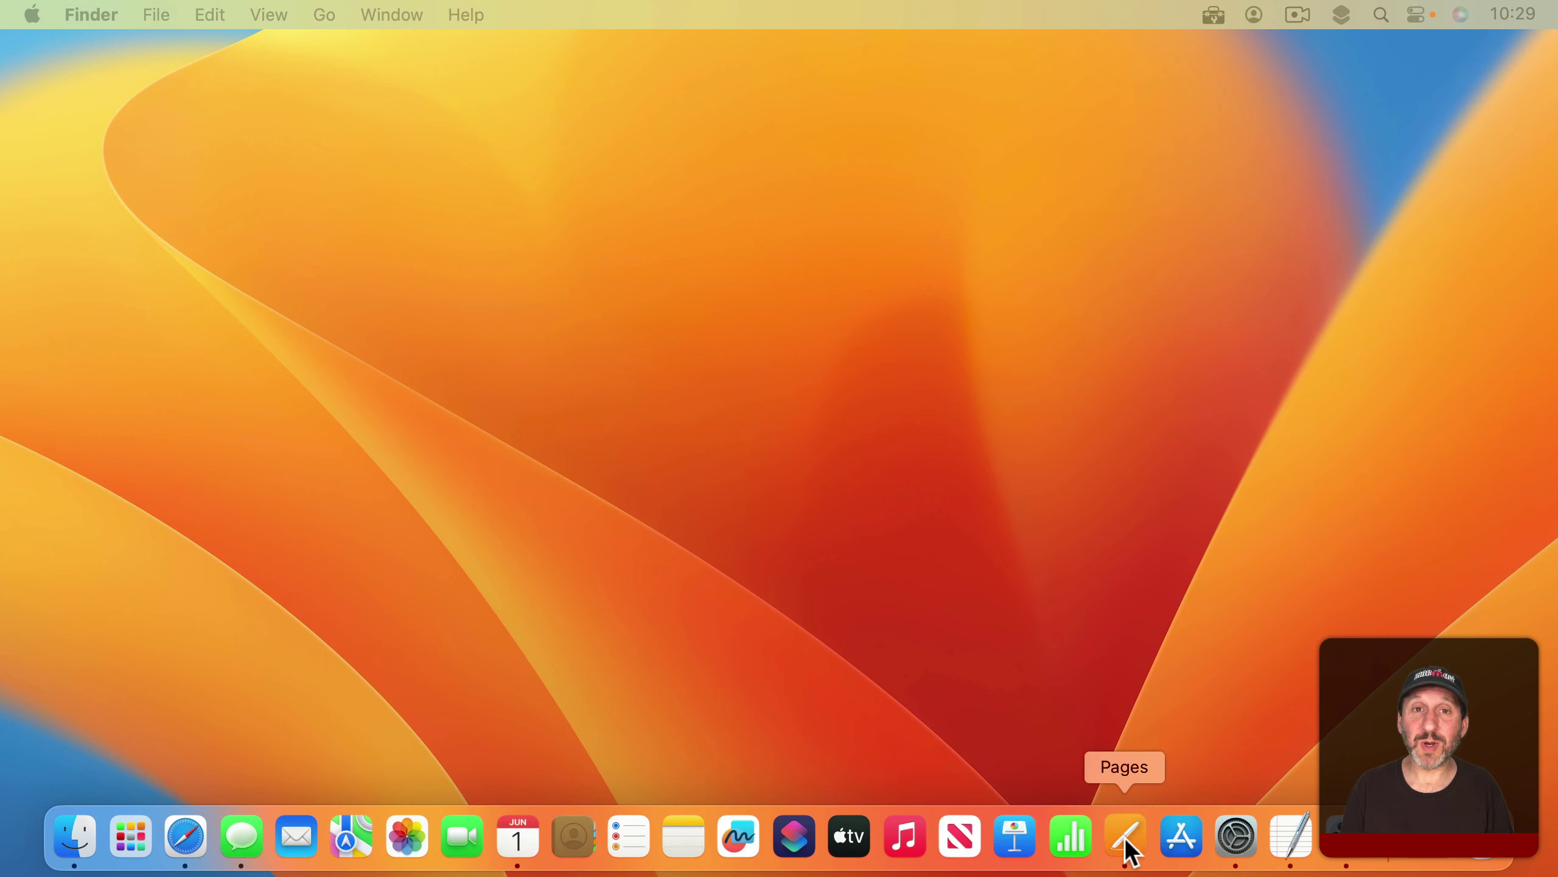
Bring up the recent documents list and reopen Alice.pages from it
{"action": "left_click", "coordinate": [156, 15]}
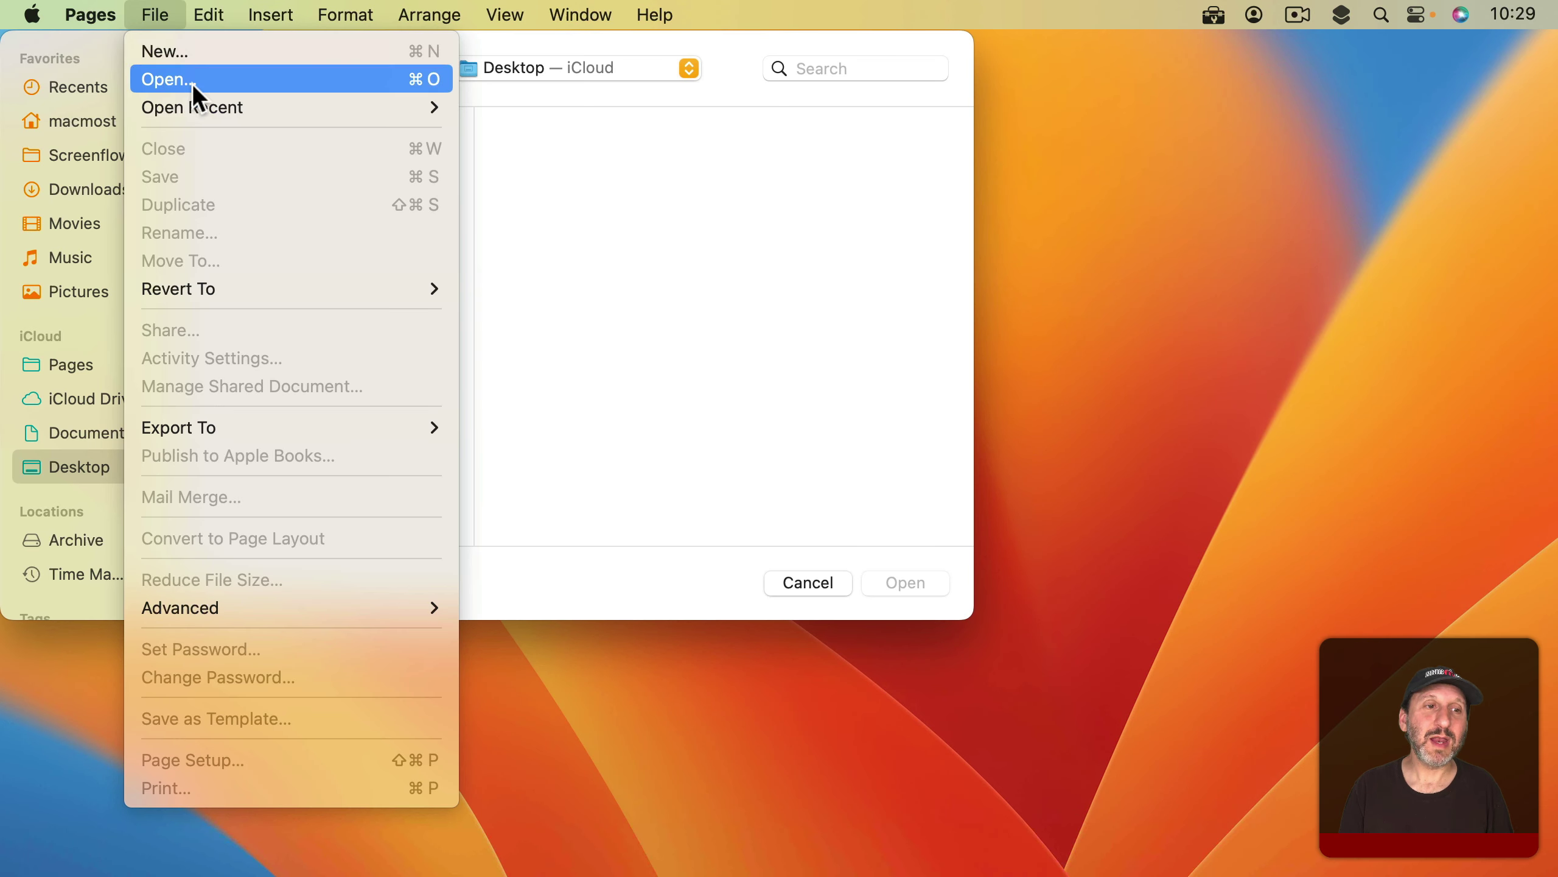
{"action": "left_click", "coordinate": [164, 15]}
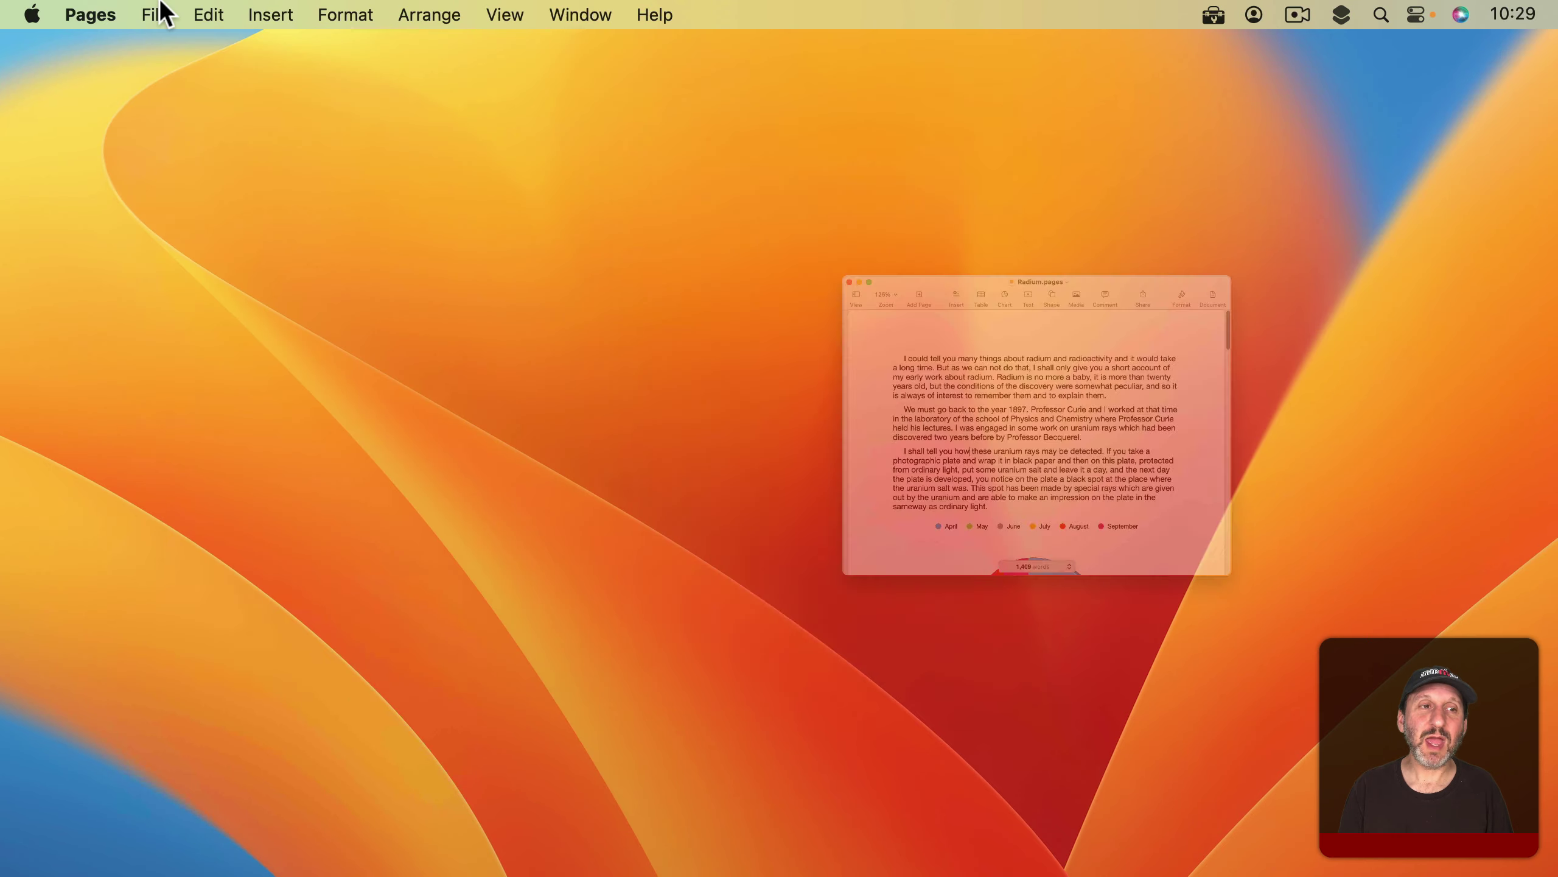
{"action": "left_click", "coordinate": [155, 15]}
{"action": "mouse_move", "coordinate": [193, 108]}
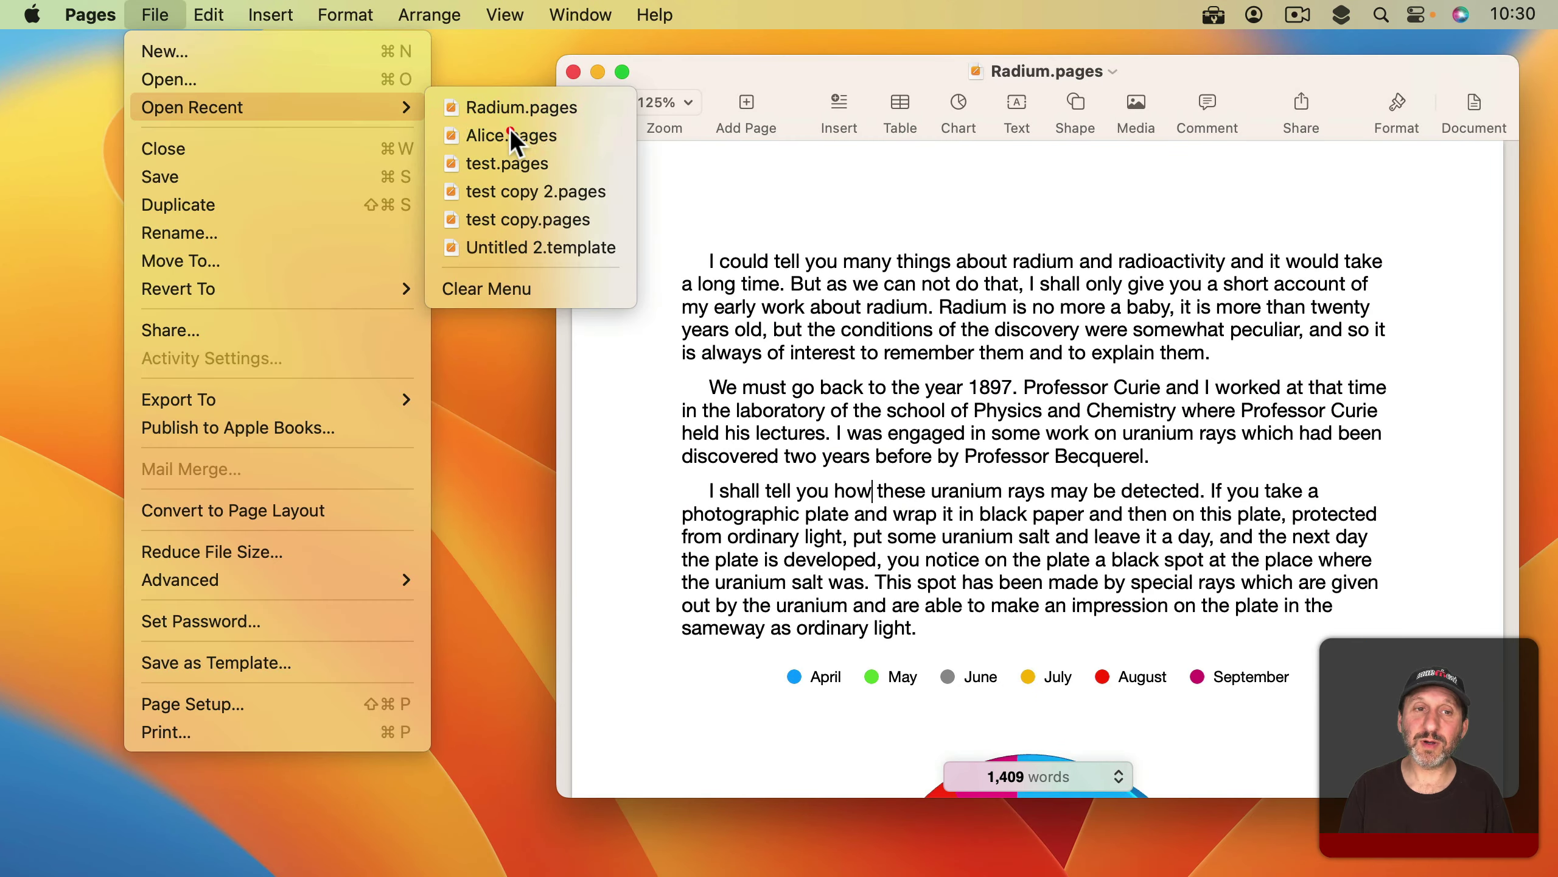
{"action": "left_click", "coordinate": [510, 134]}
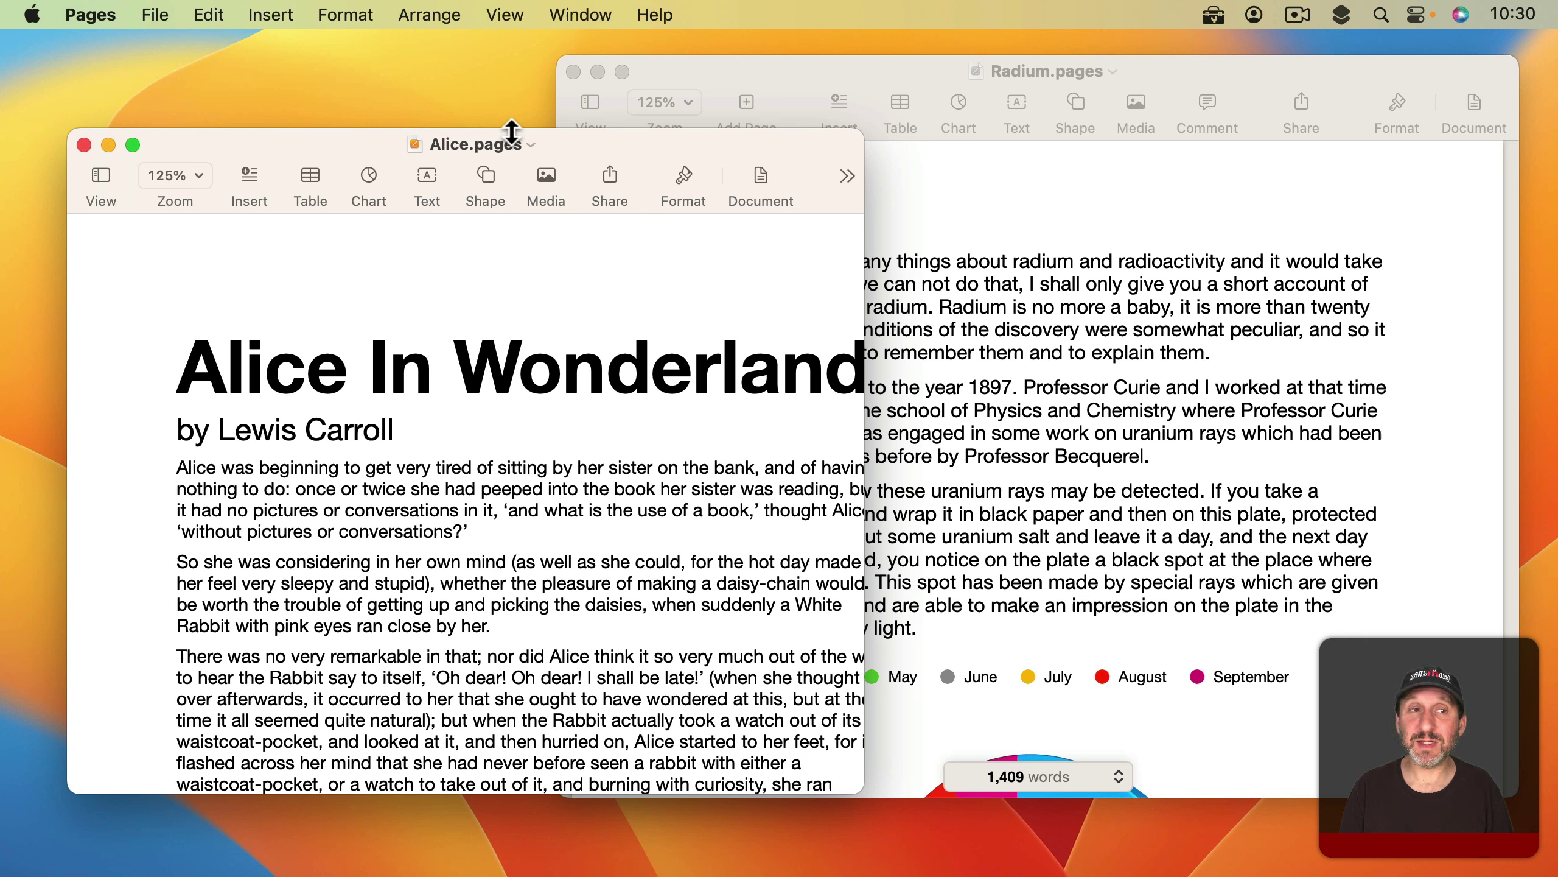
Use the Option-key Quit and Close All Windows command, then relaunch Pages from the Dock
{"action": "left_click", "coordinate": [88, 10]}
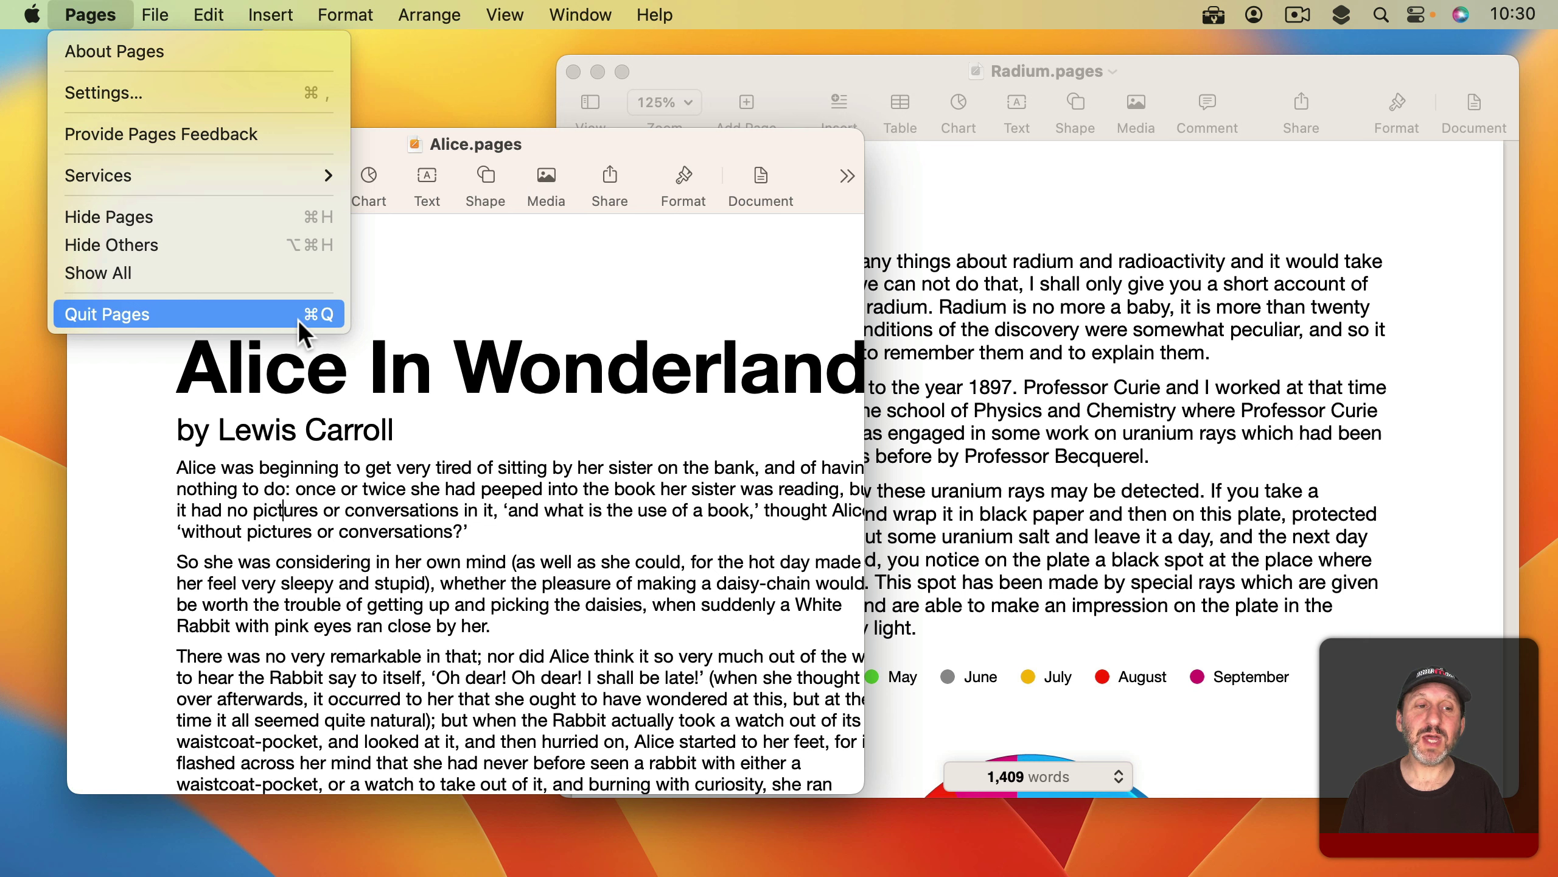
{"action": "key", "text": "alt"}
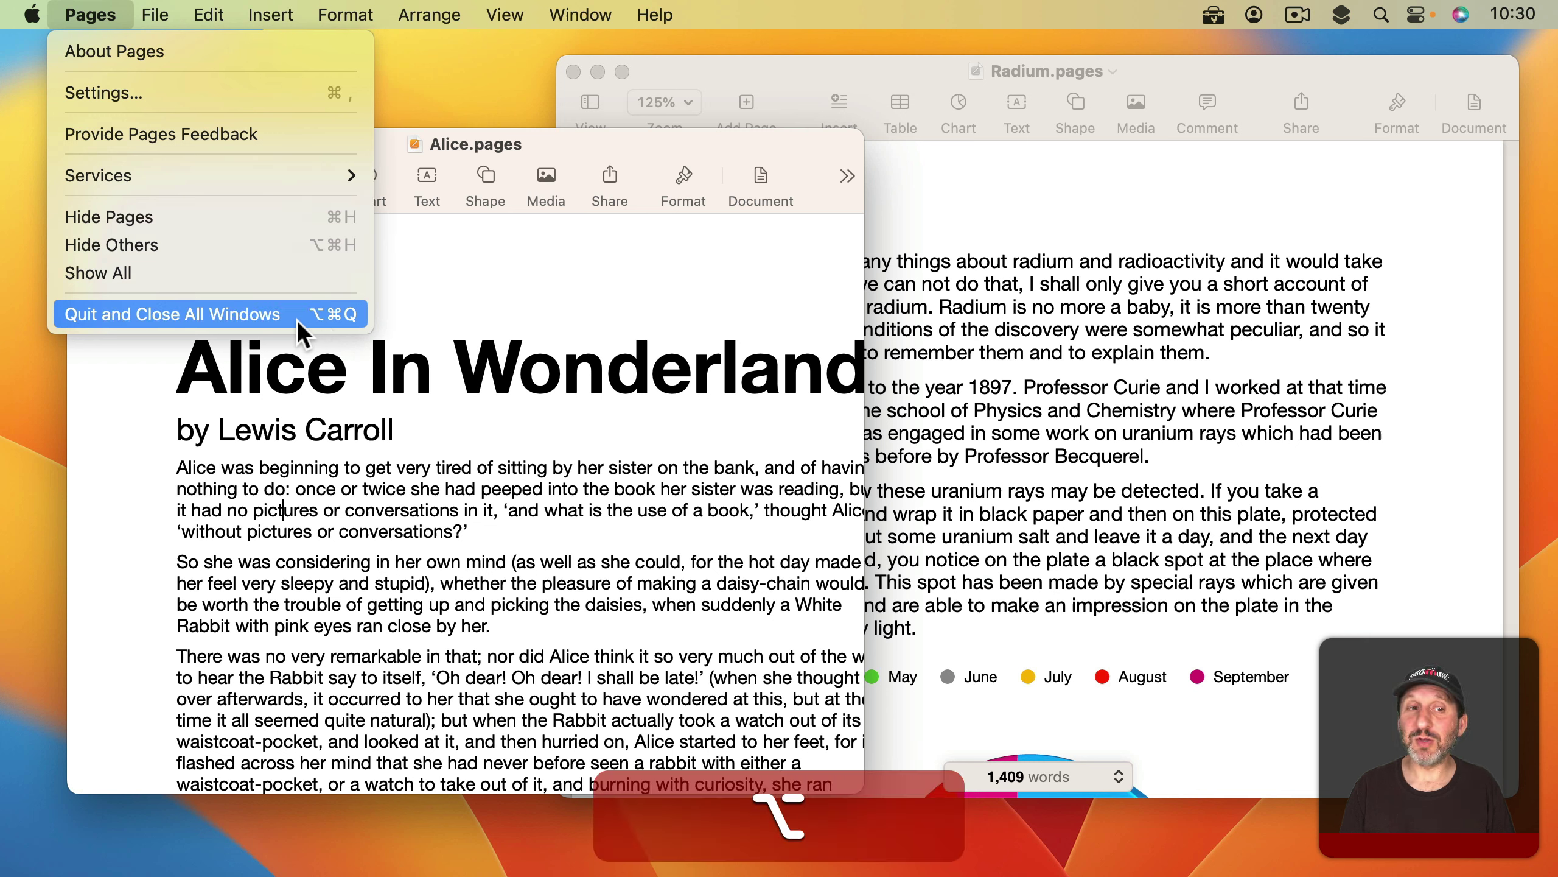
{"action": "left_click", "coordinate": [261, 316], "text": "alt"}
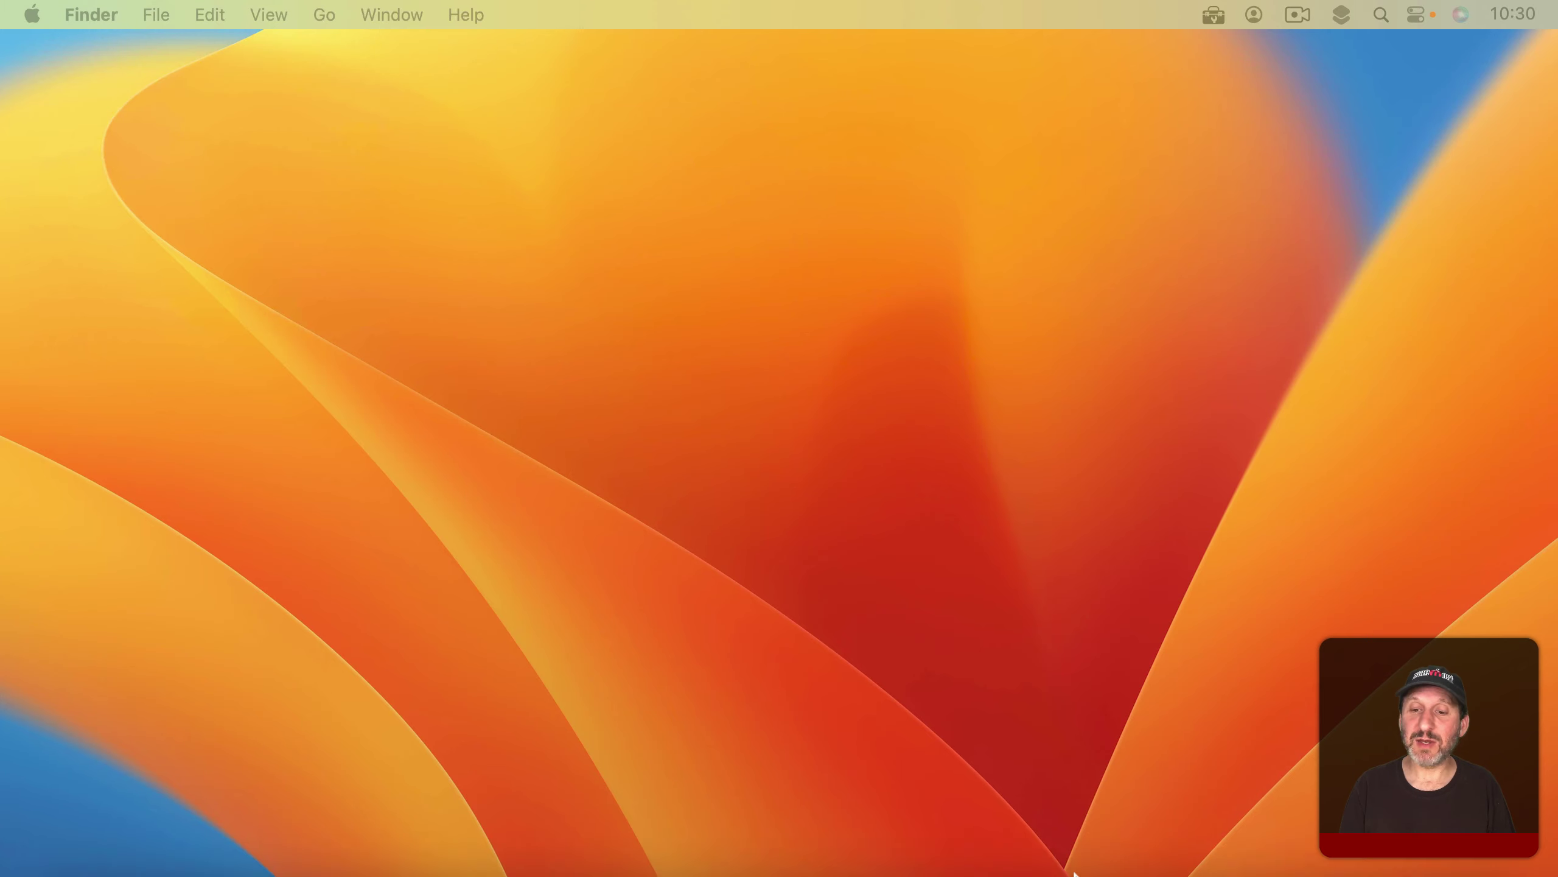
{"action": "left_click", "coordinate": [1125, 841]}
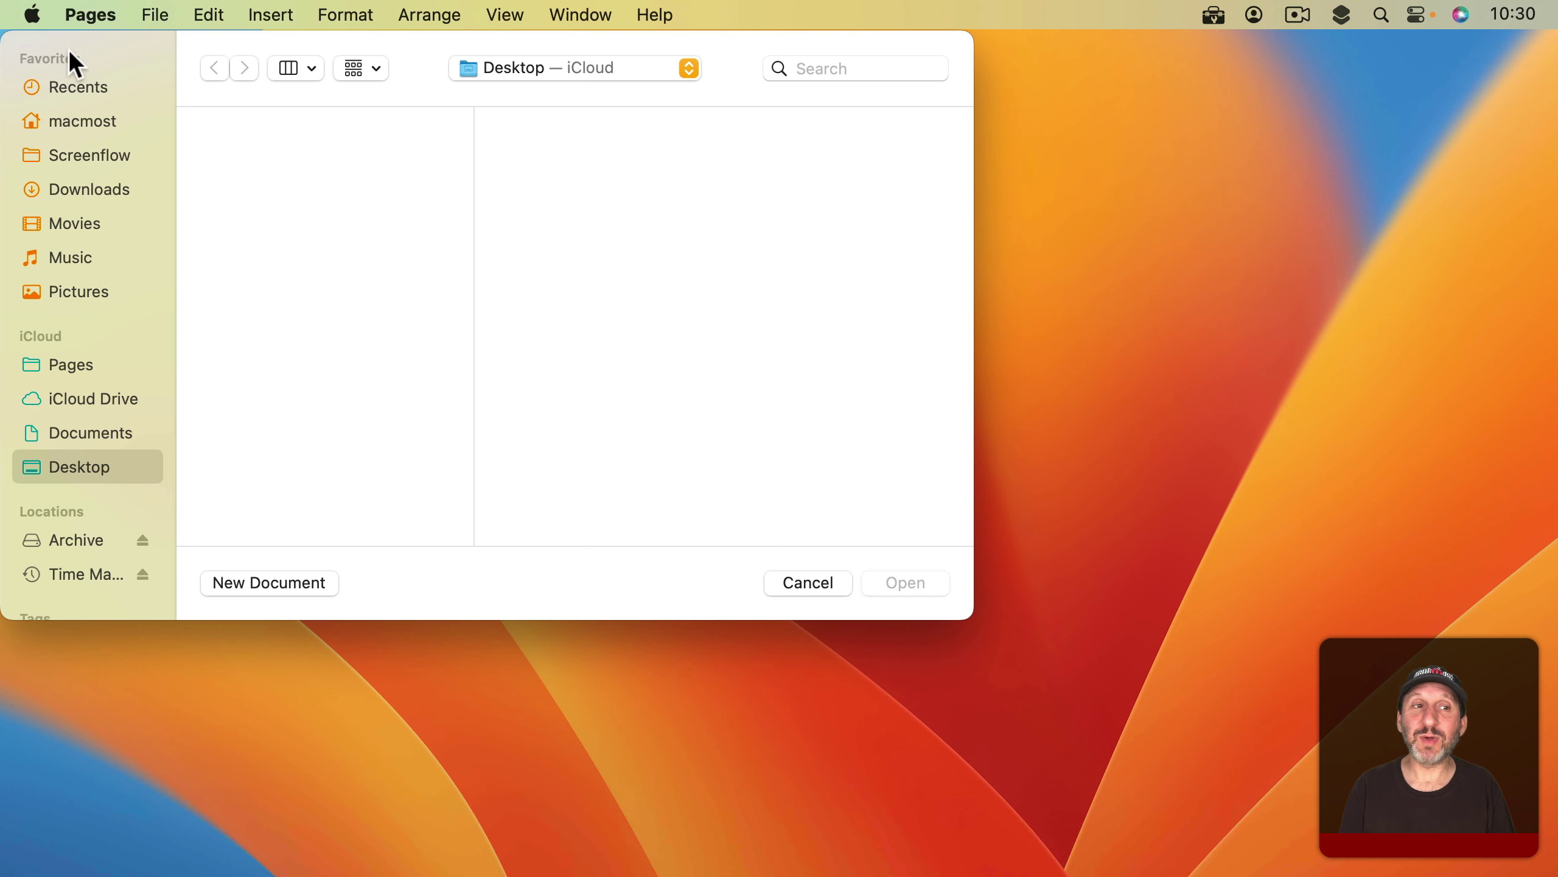
{"action": "left_click", "coordinate": [153, 15]}
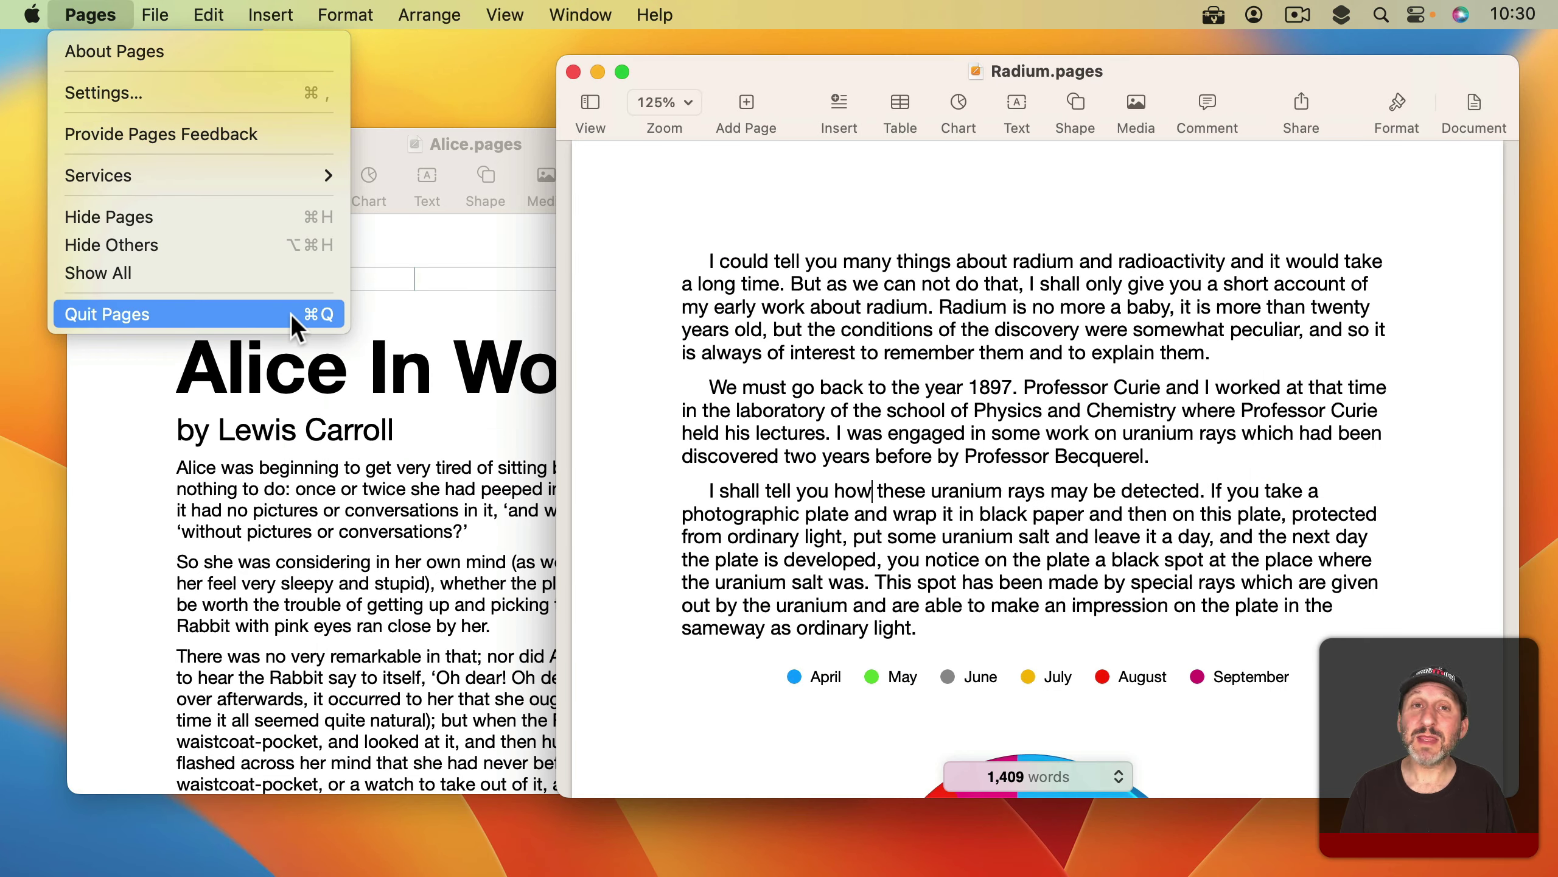
Hold Option in the Pages menu to reveal Quit and Keep Windows
{"action": "key", "text": "alt"}
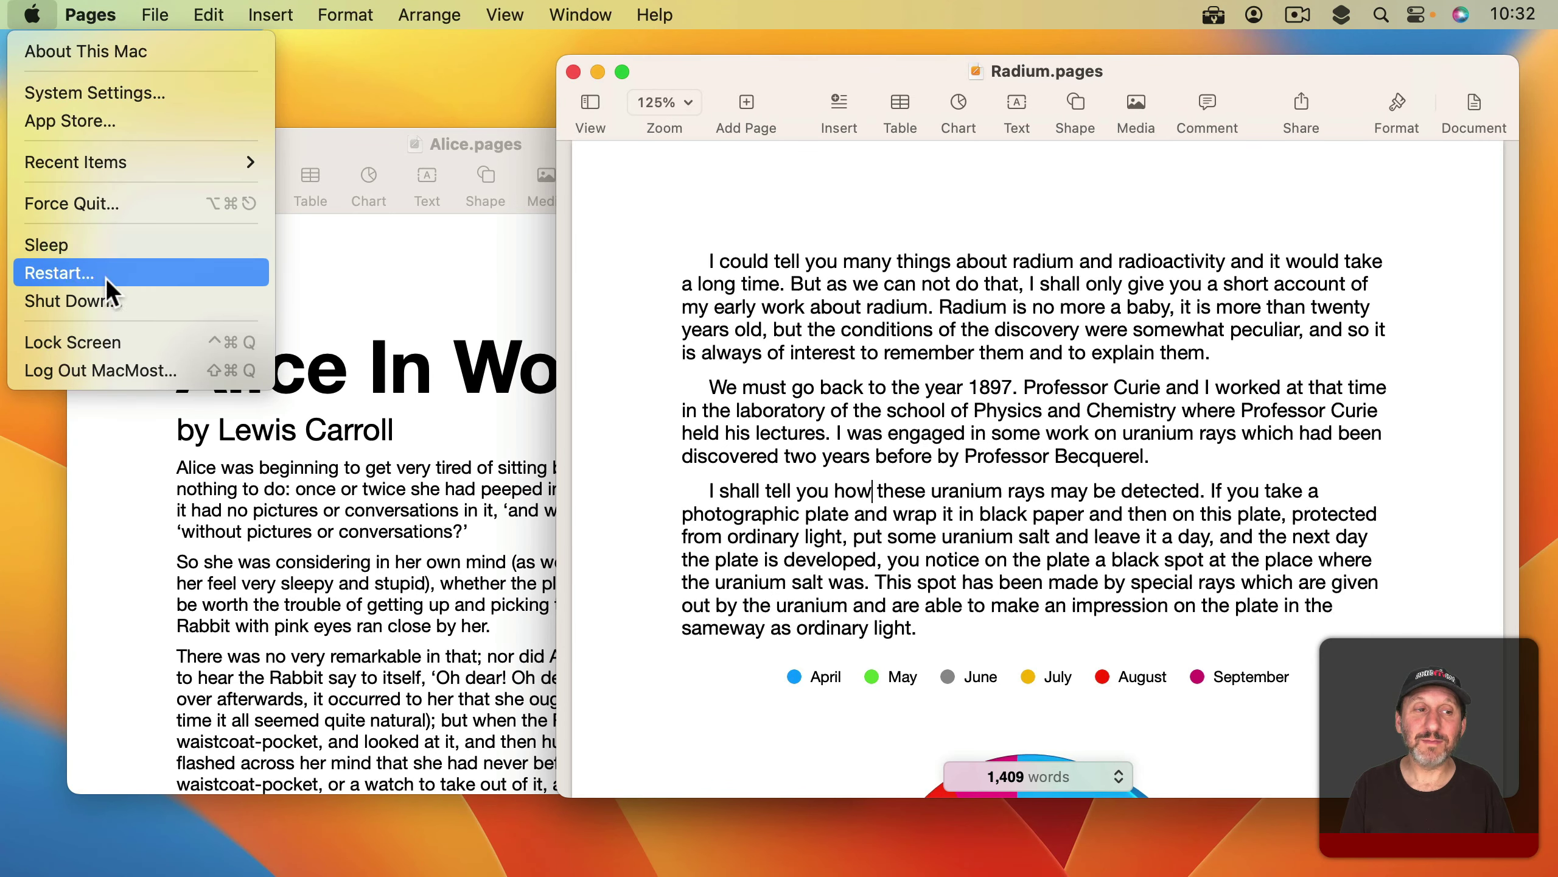
{"action": "left_click", "coordinate": [110, 371]}
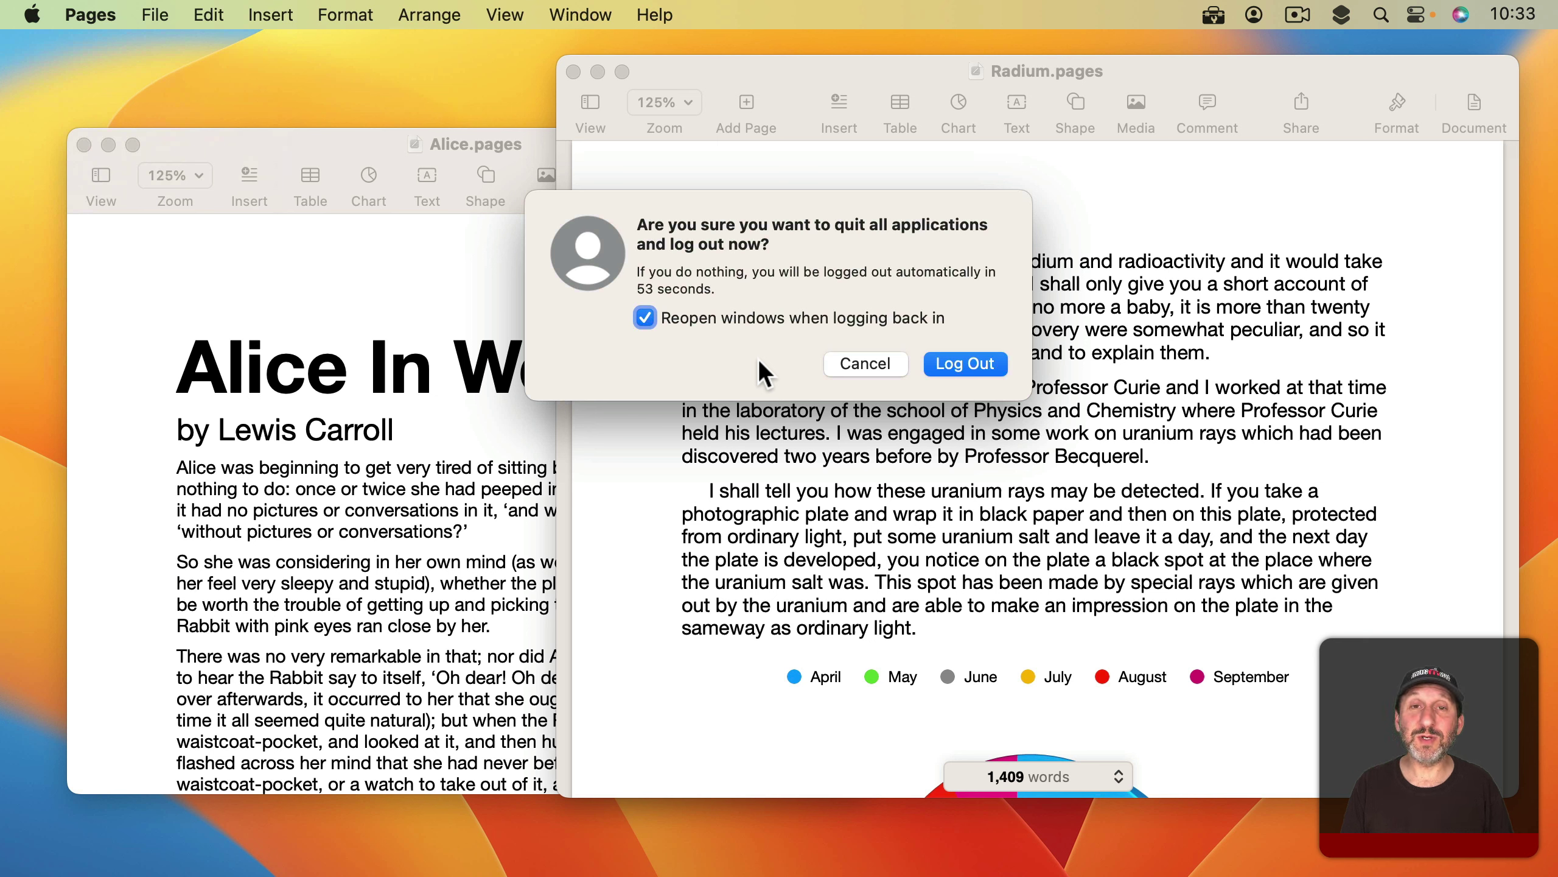
{"action": "left_click", "coordinate": [646, 318]}
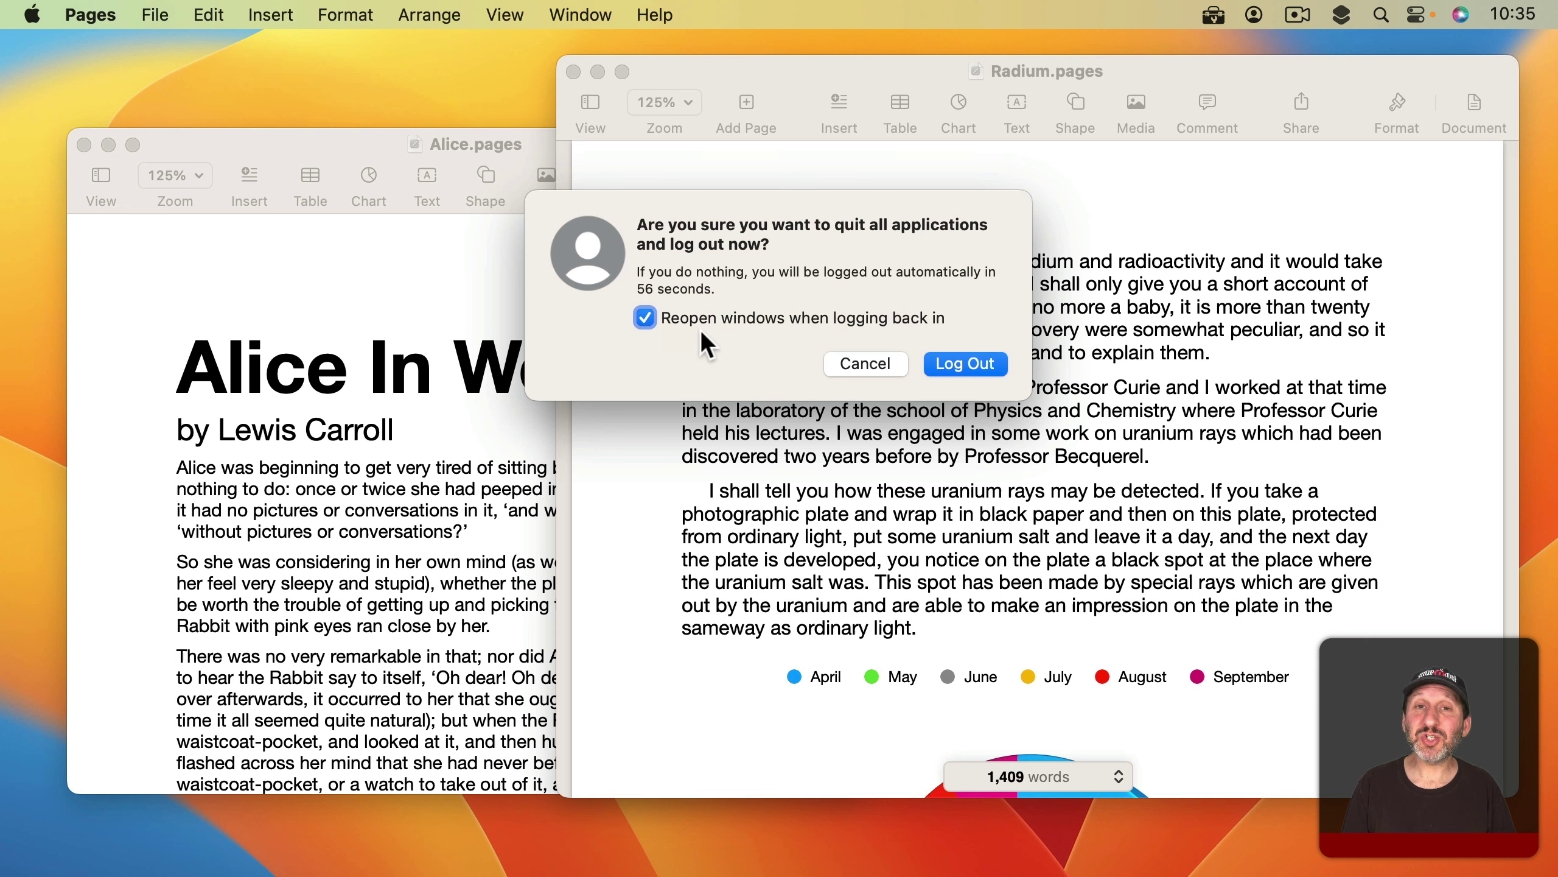
{"action": "left_click", "coordinate": [869, 363]}
{"action": "mouse_move", "coordinate": [1178, 867]}
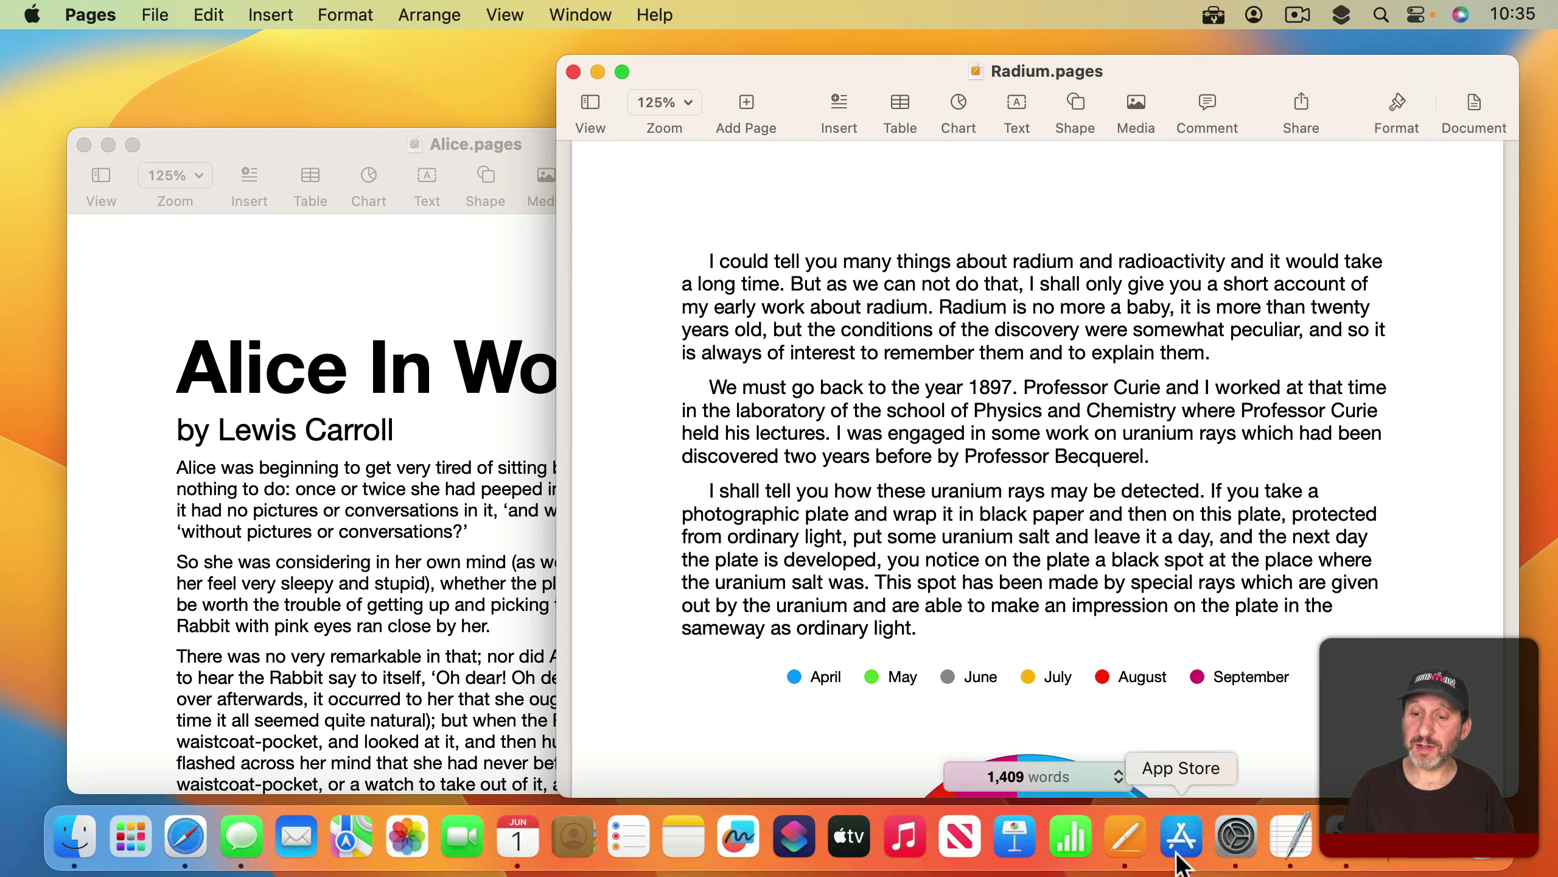
{"action": "left_click", "coordinate": [1232, 838]}
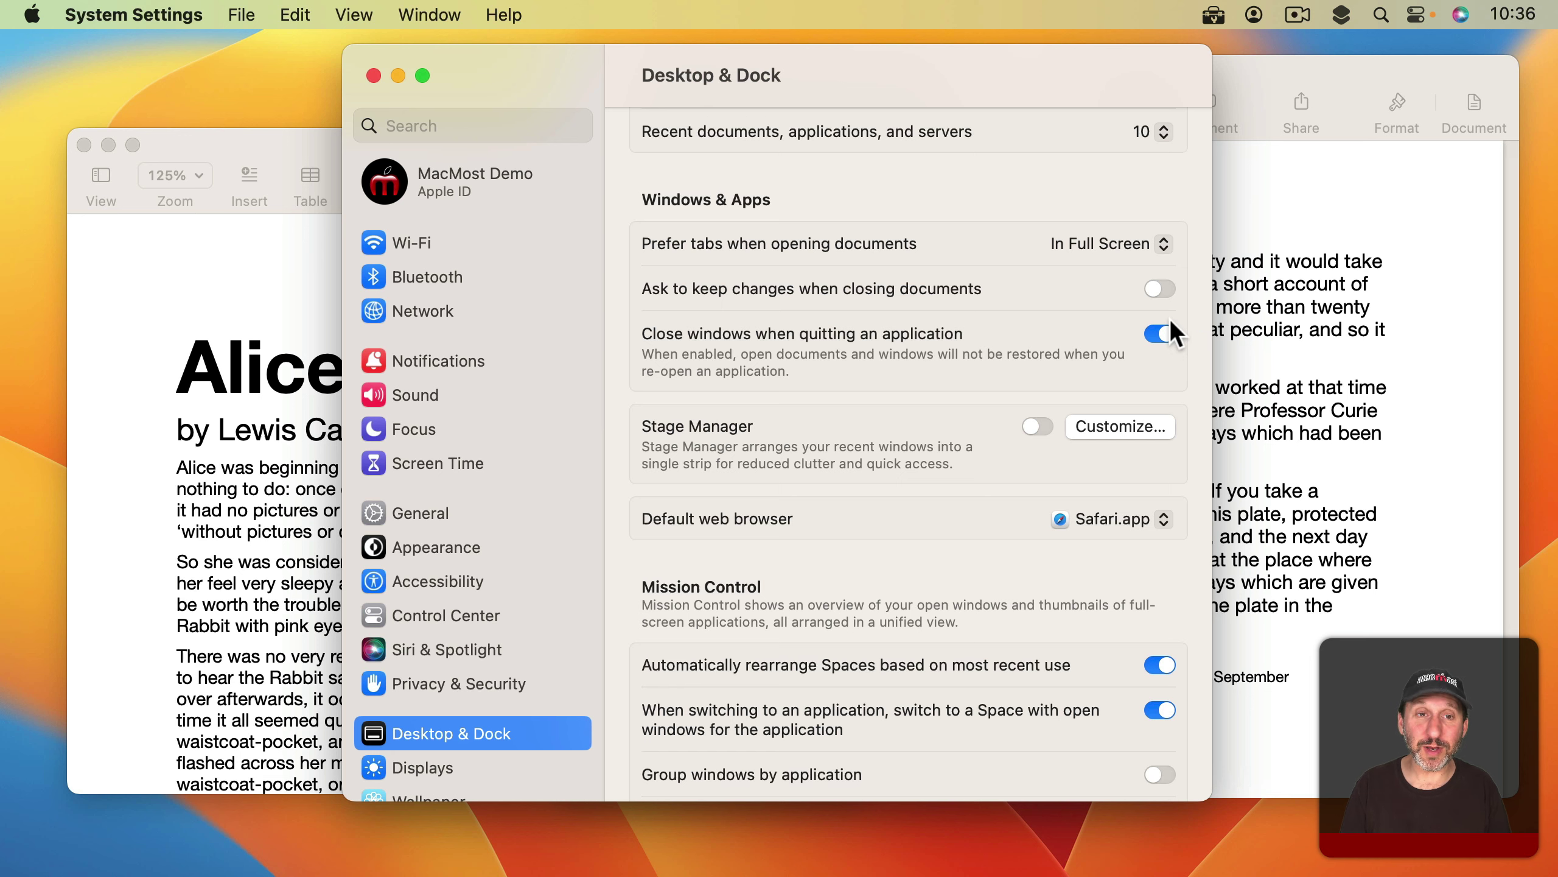
{"action": "key", "text": "super+q"}
{"action": "left_click", "coordinate": [91, 14]}
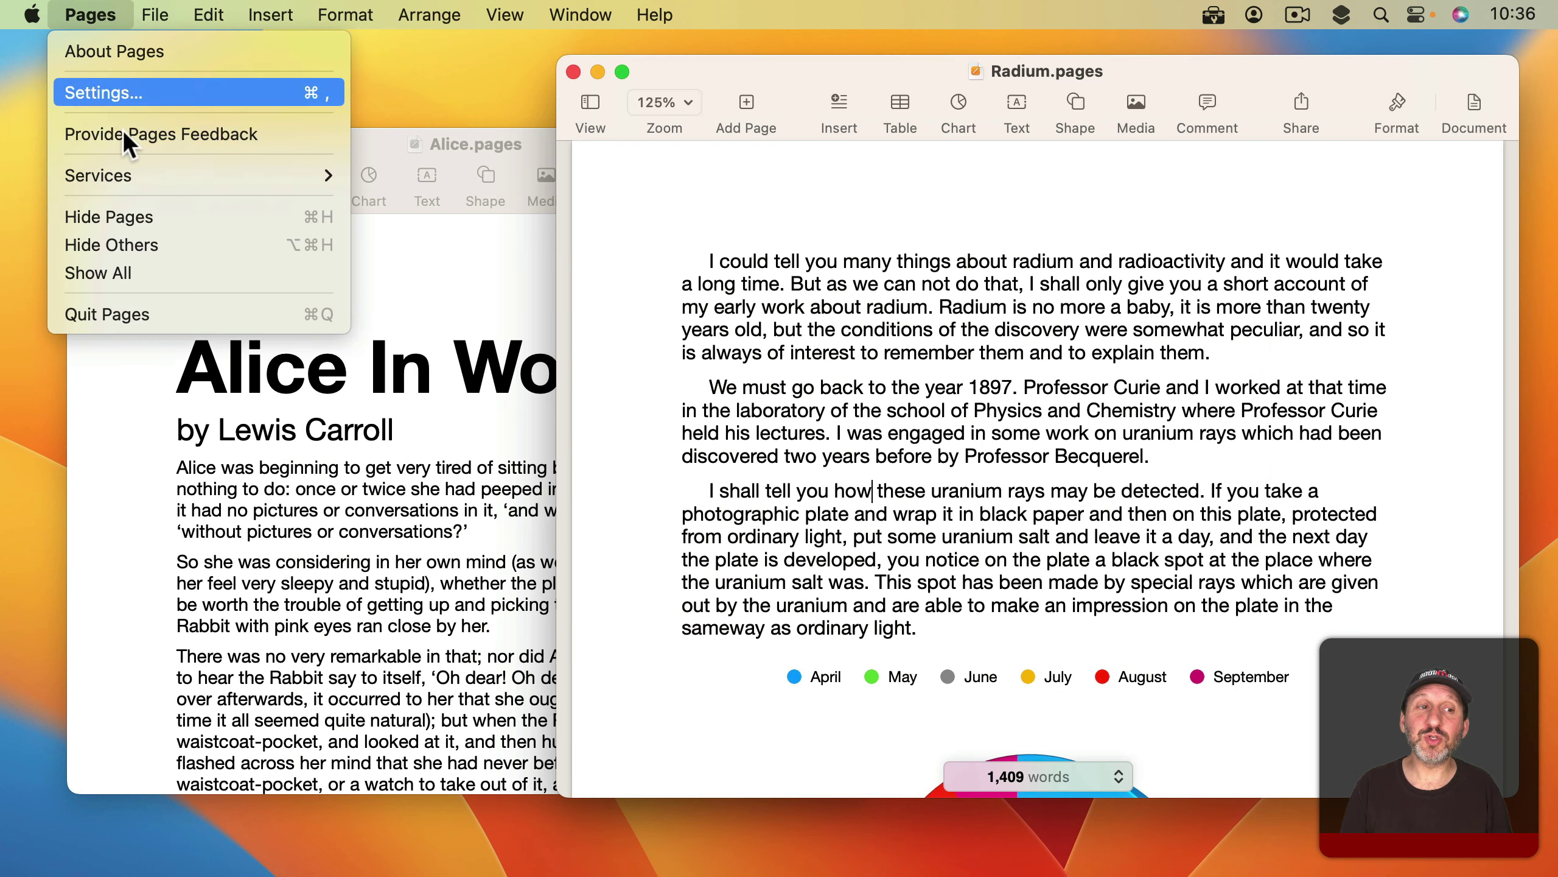
Quit and relaunch Pages so both documents return, then bring up Log Out in the Apple menu
{"action": "left_click", "coordinate": [156, 319]}
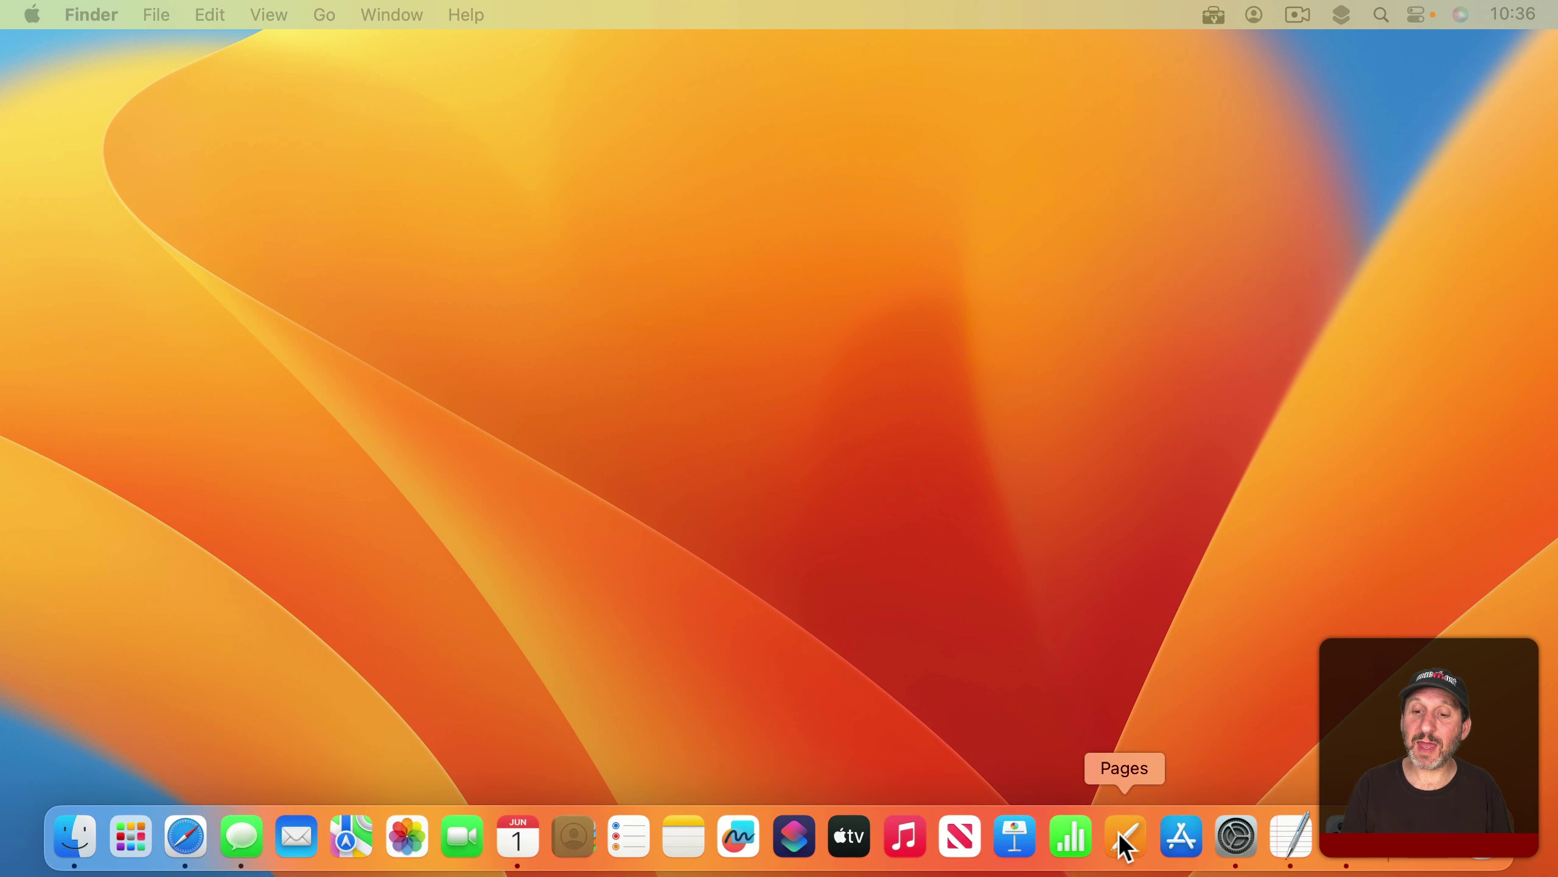
{"action": "left_click", "coordinate": [1122, 838]}
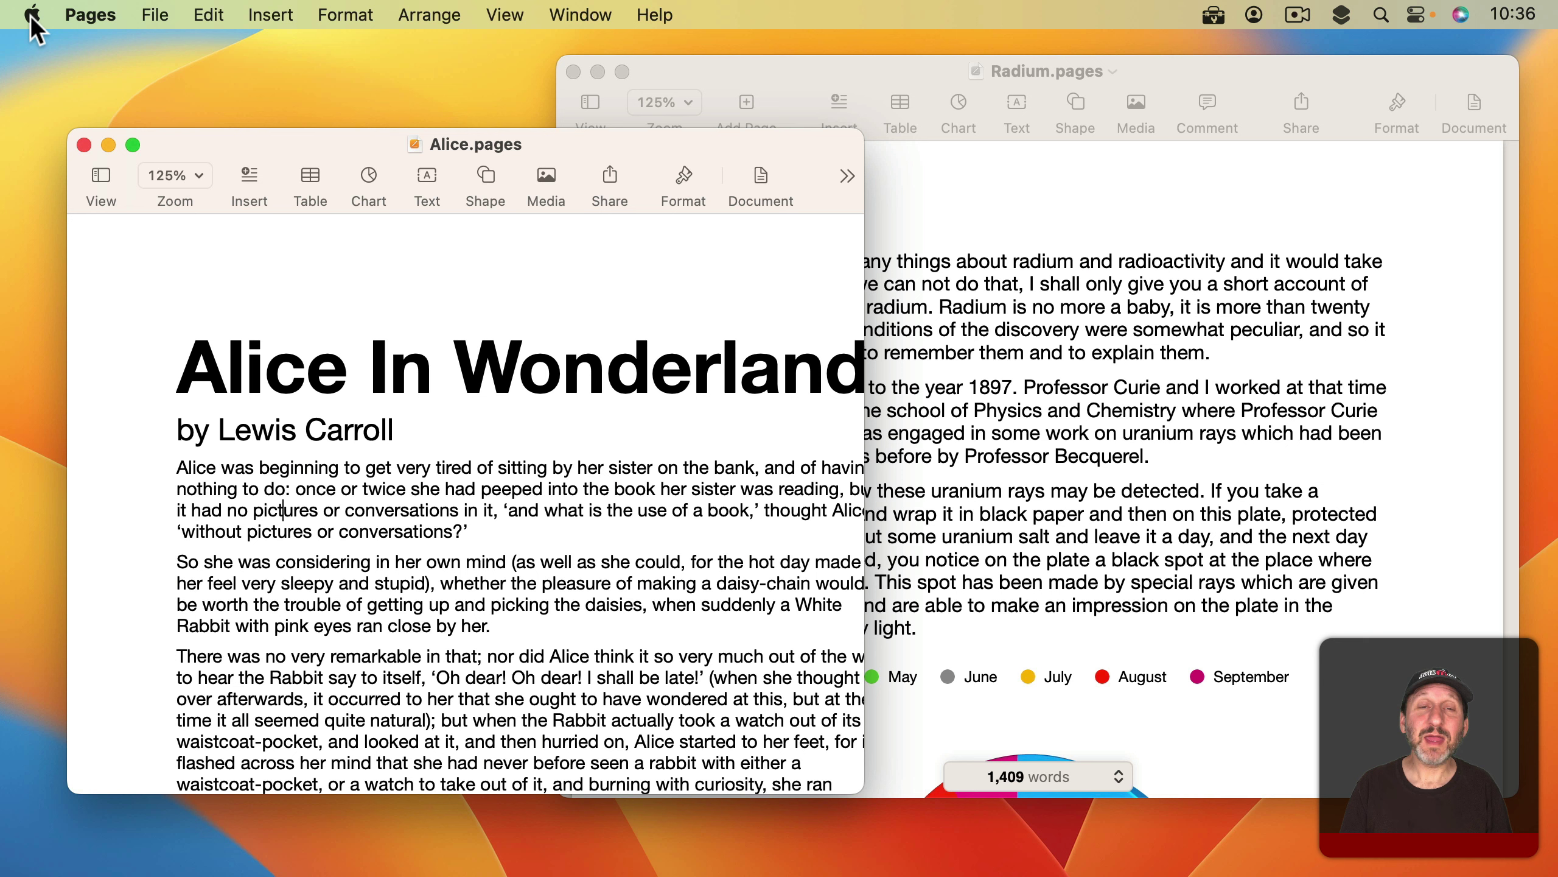
{"action": "left_click", "coordinate": [32, 17]}
{"action": "left_click", "coordinate": [118, 373]}
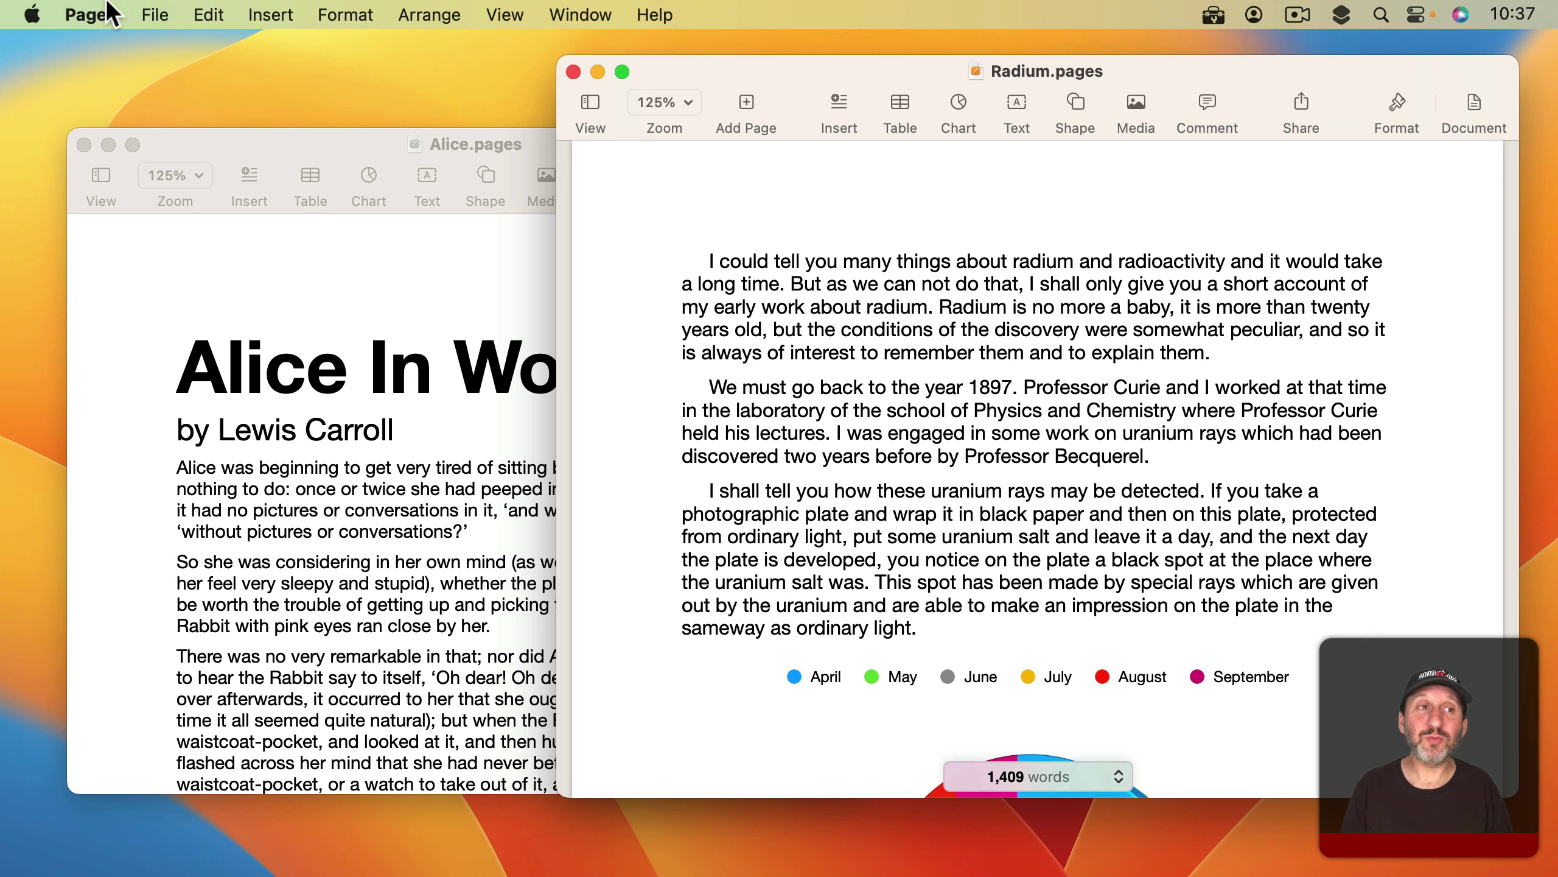
Dismiss the Pages menu, switch between the two documents and close Radium.pages
{"action": "left_click", "coordinate": [91, 15]}
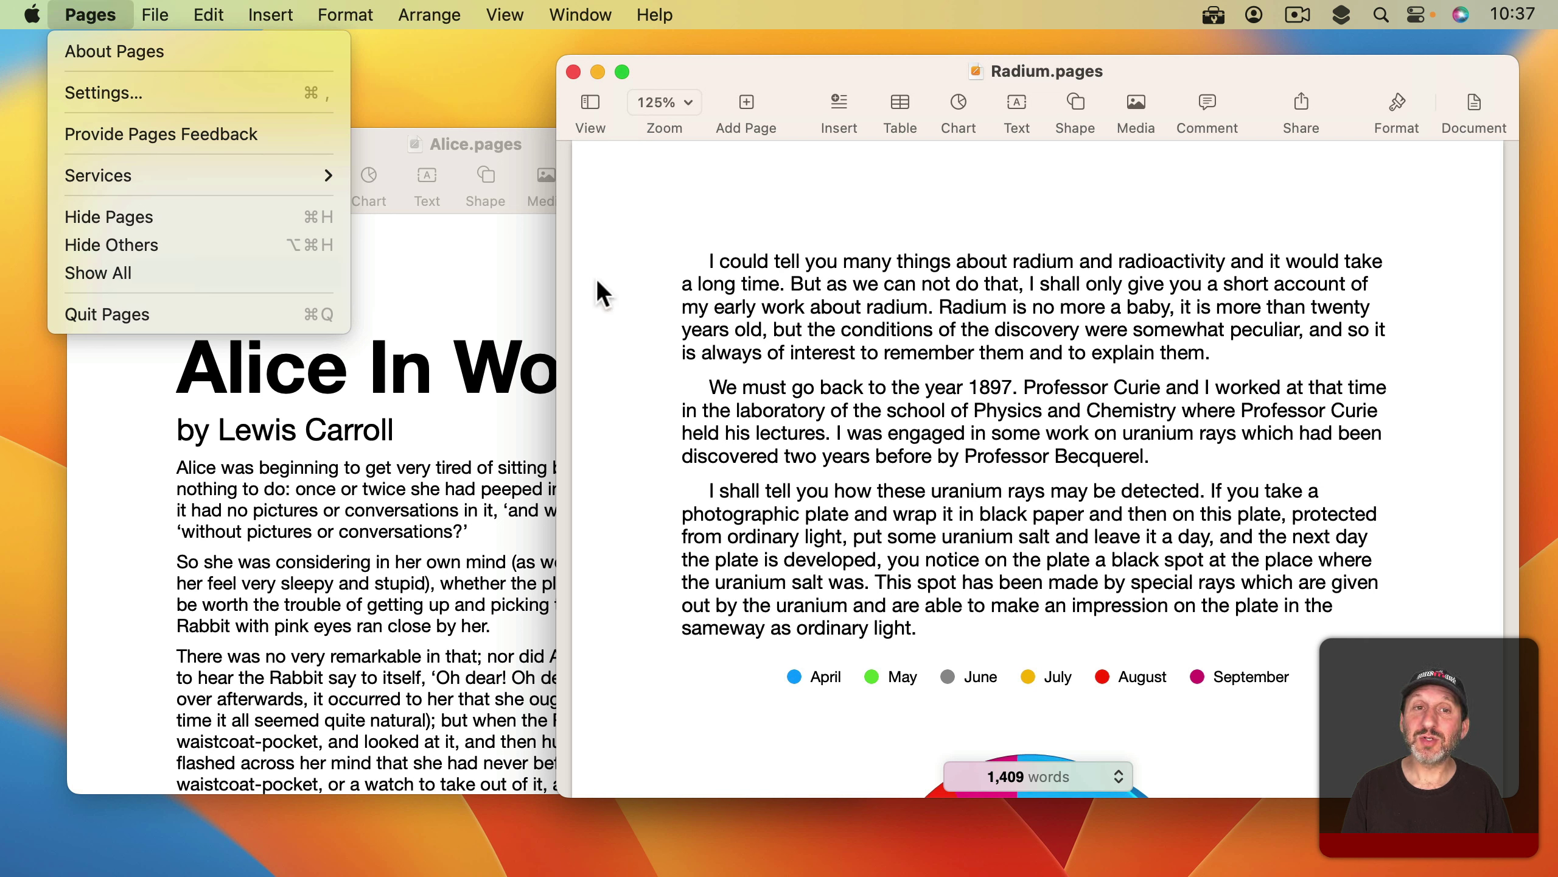
{"action": "left_click", "coordinate": [694, 259]}
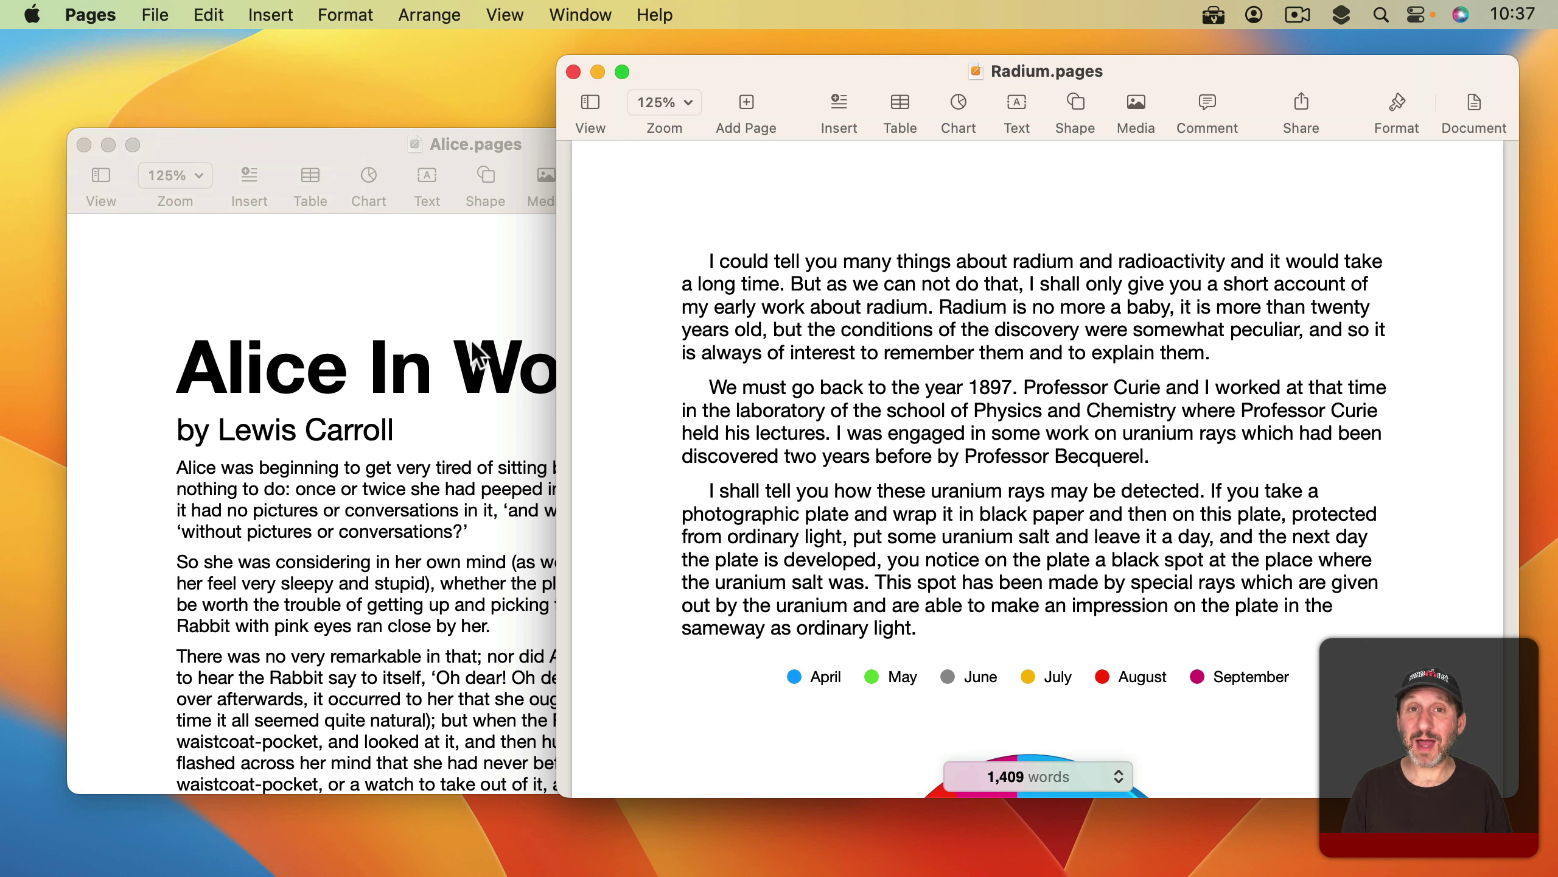
{"action": "left_click", "coordinate": [415, 349]}
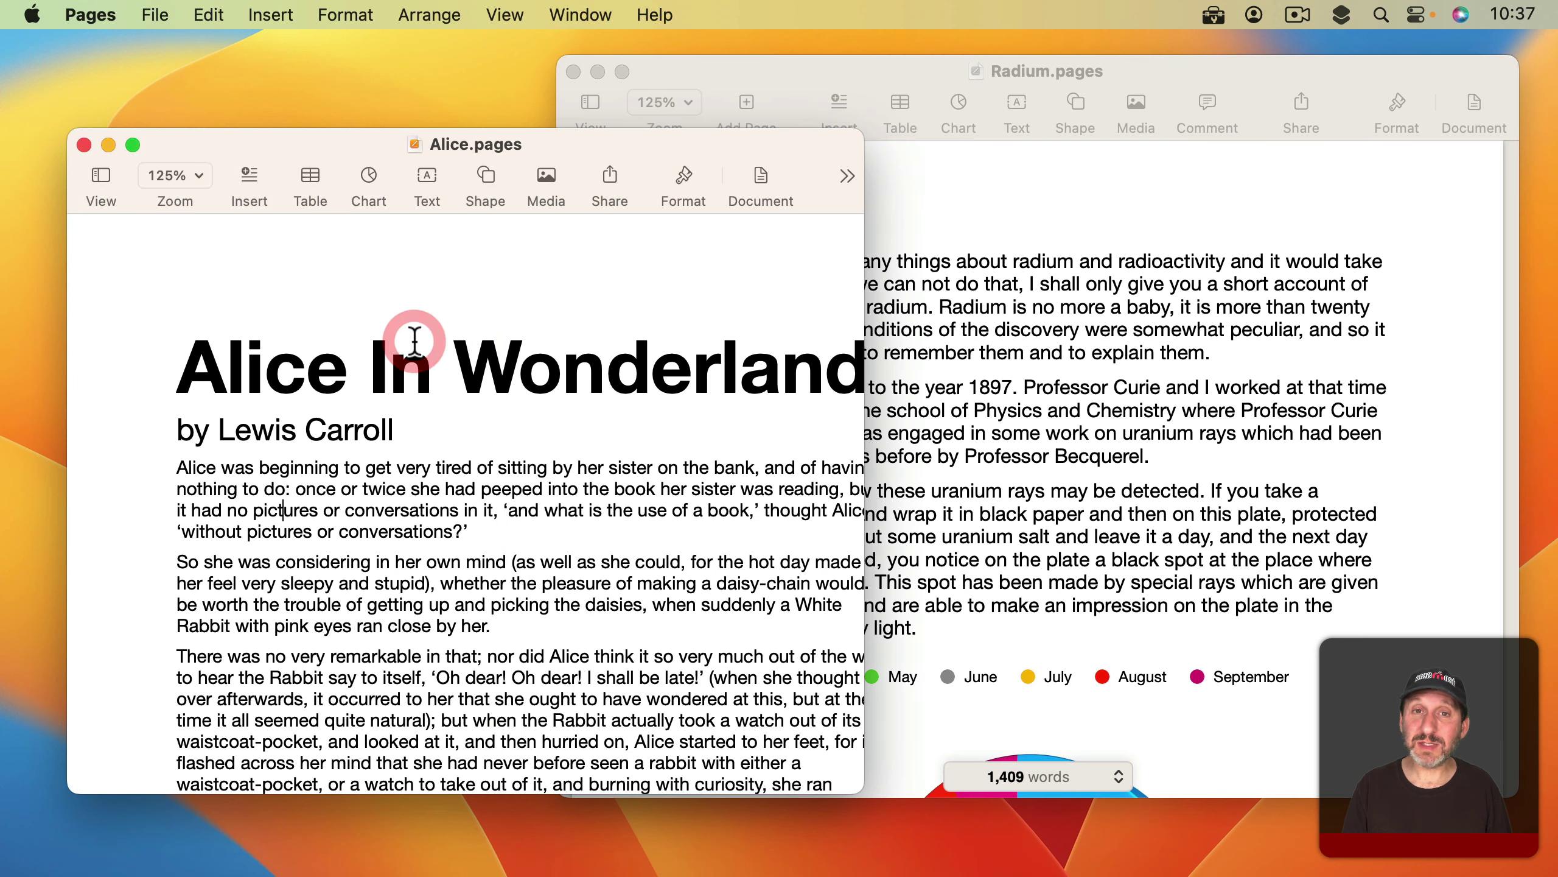
{"action": "left_click", "coordinate": [970, 242]}
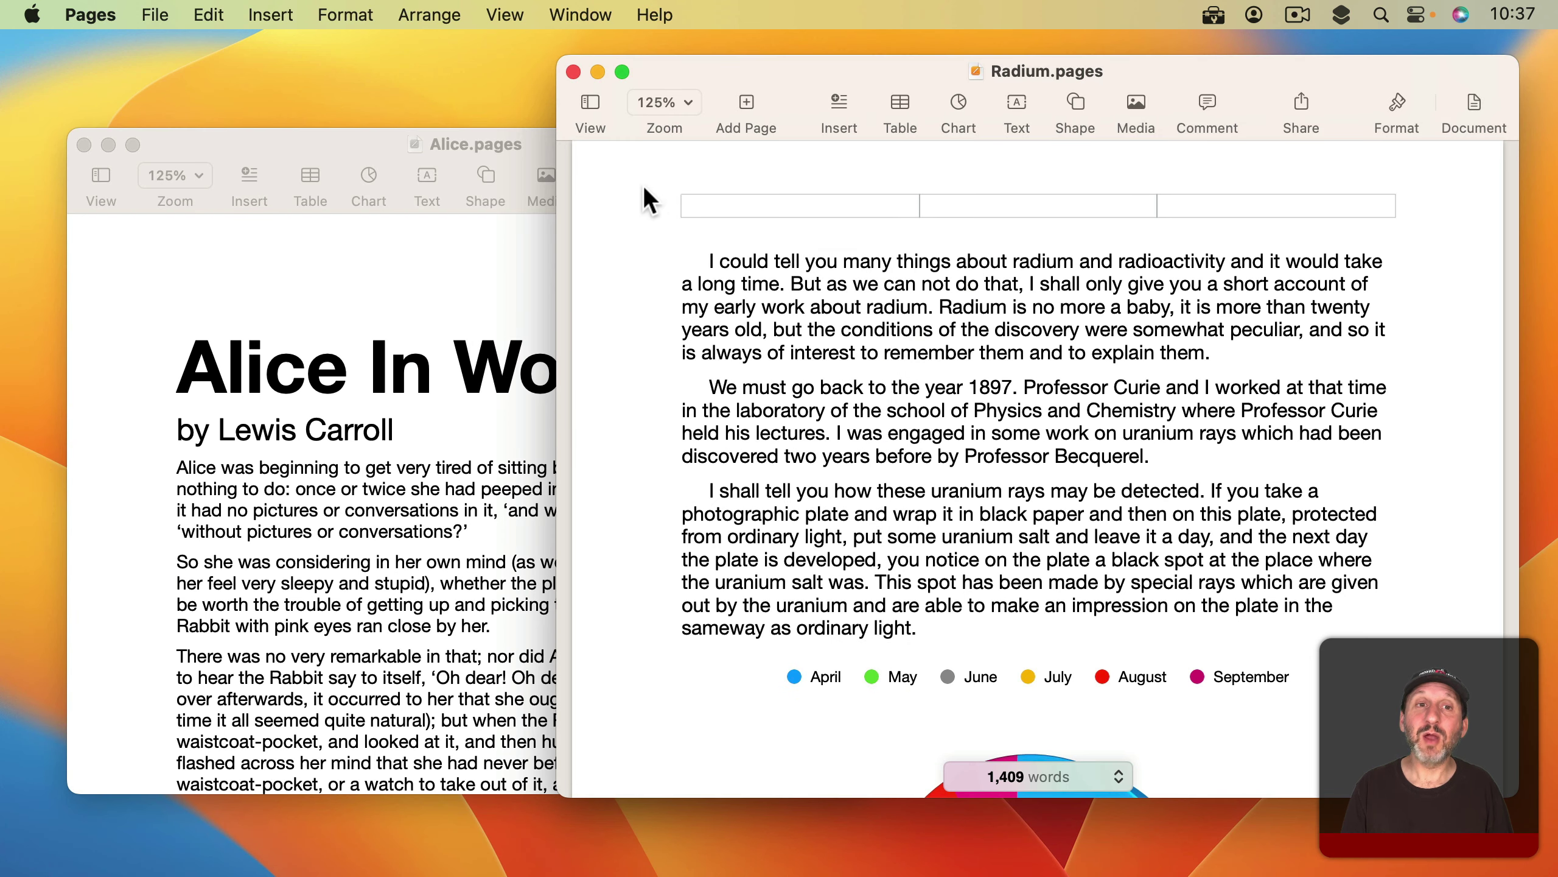
{"action": "left_click", "coordinate": [572, 72]}
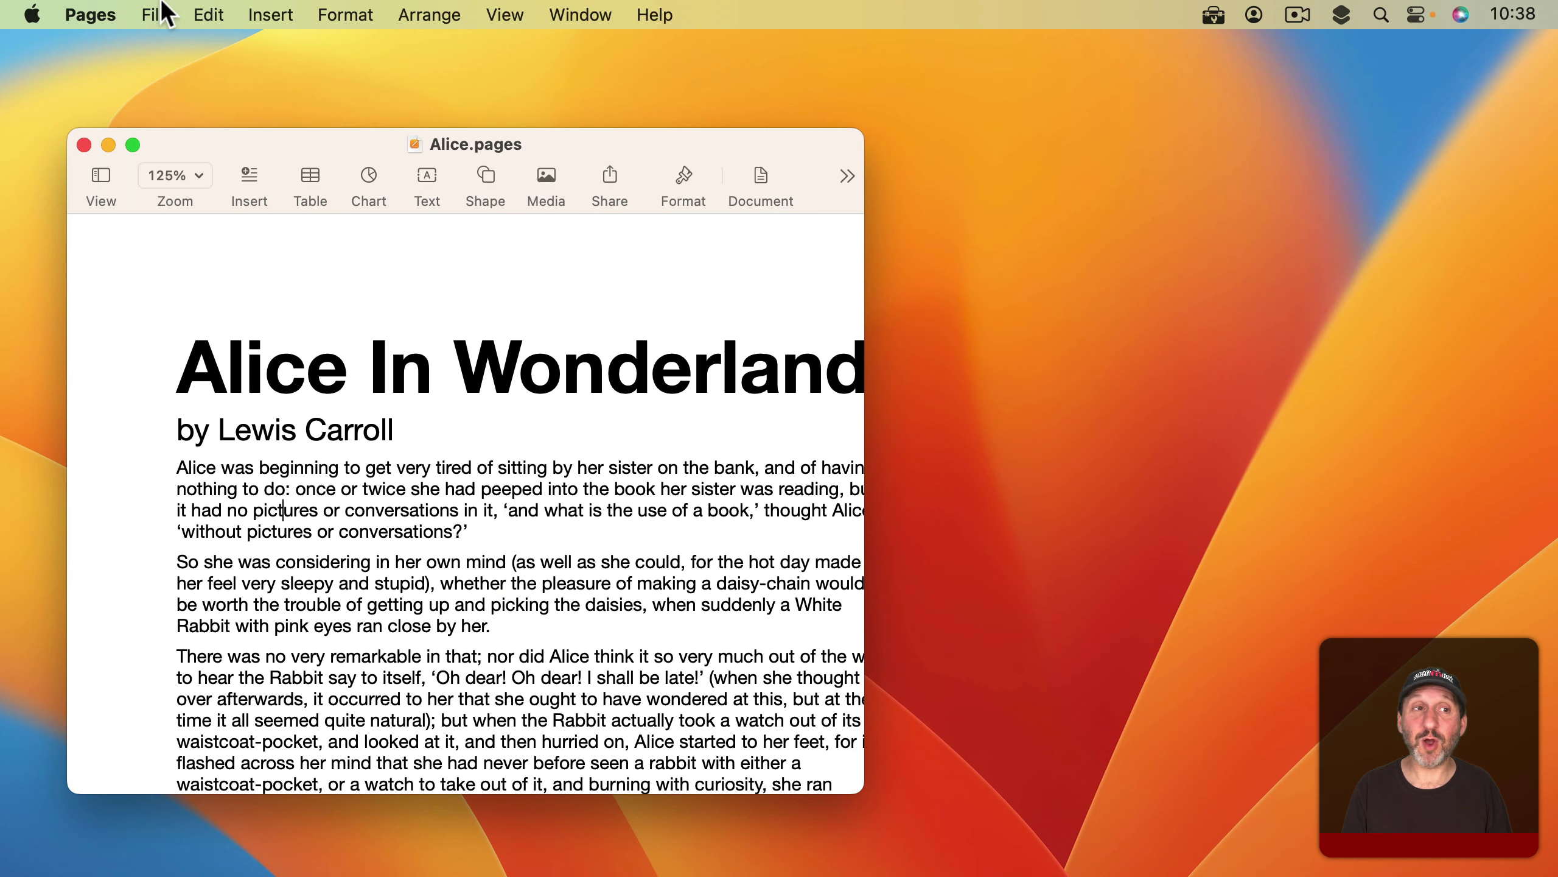
Quit Pages with only Alice.pages open and relaunch it from the Dock
{"action": "left_click", "coordinate": [90, 15]}
{"action": "left_click", "coordinate": [149, 305]}
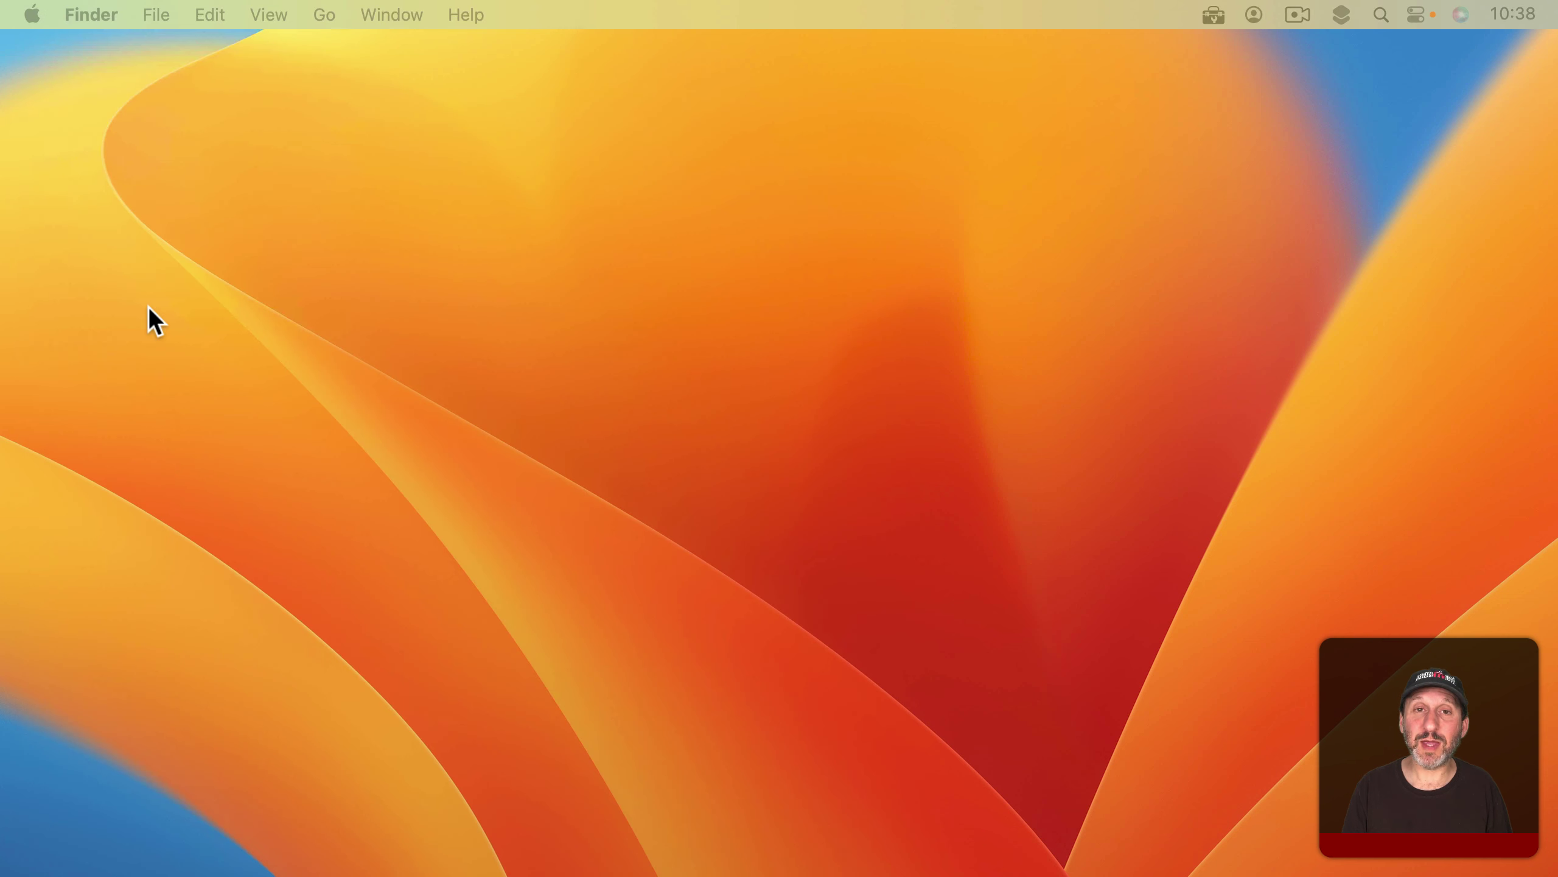
{"action": "mouse_move", "coordinate": [1133, 870]}
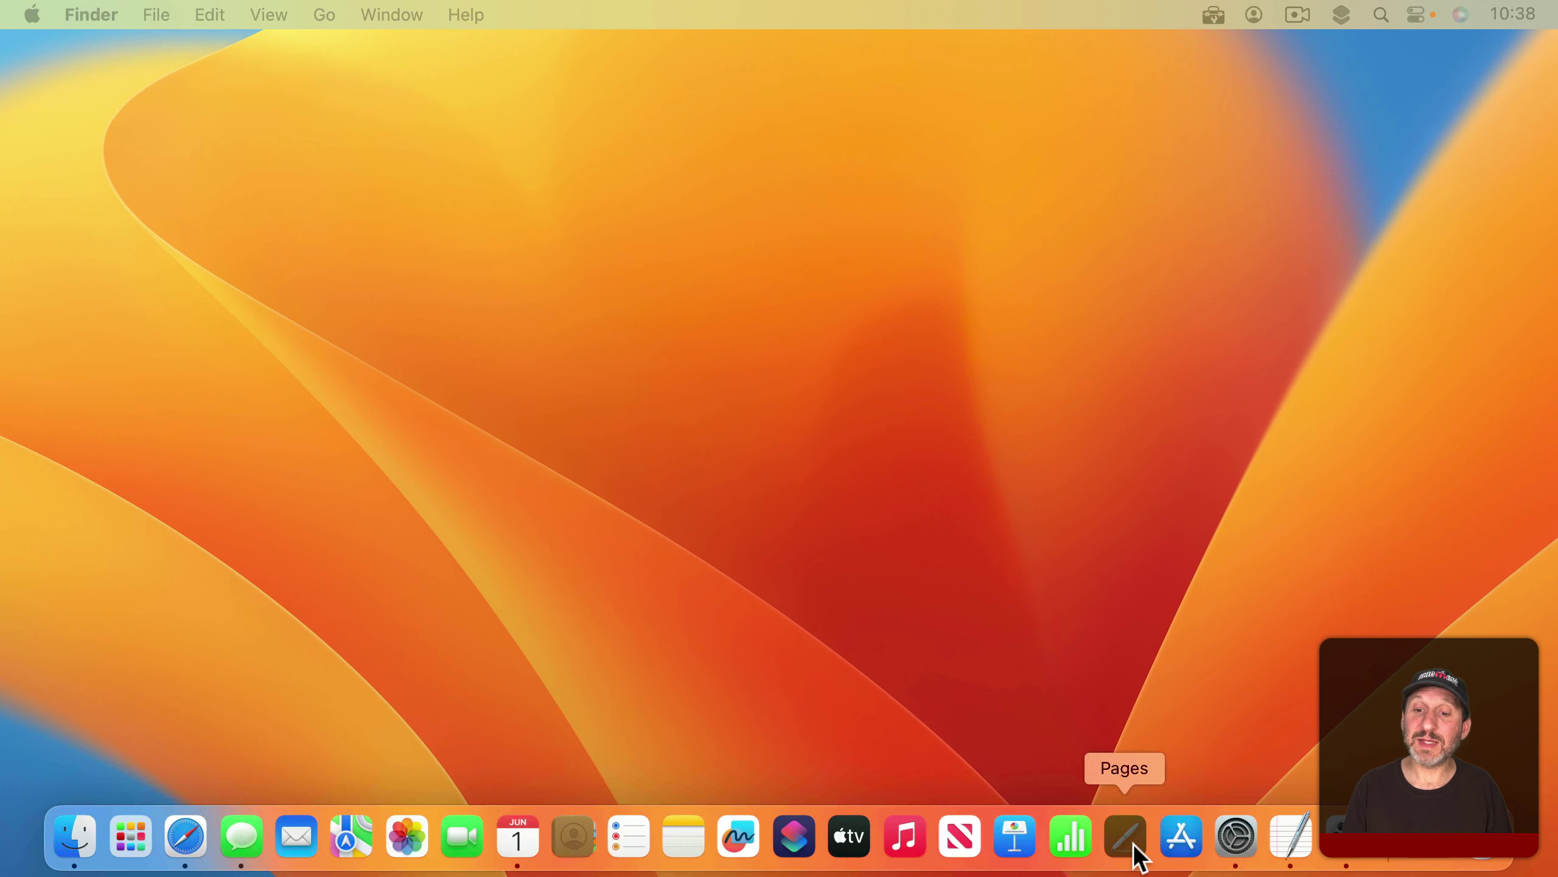
{"action": "left_click", "coordinate": [1133, 842]}
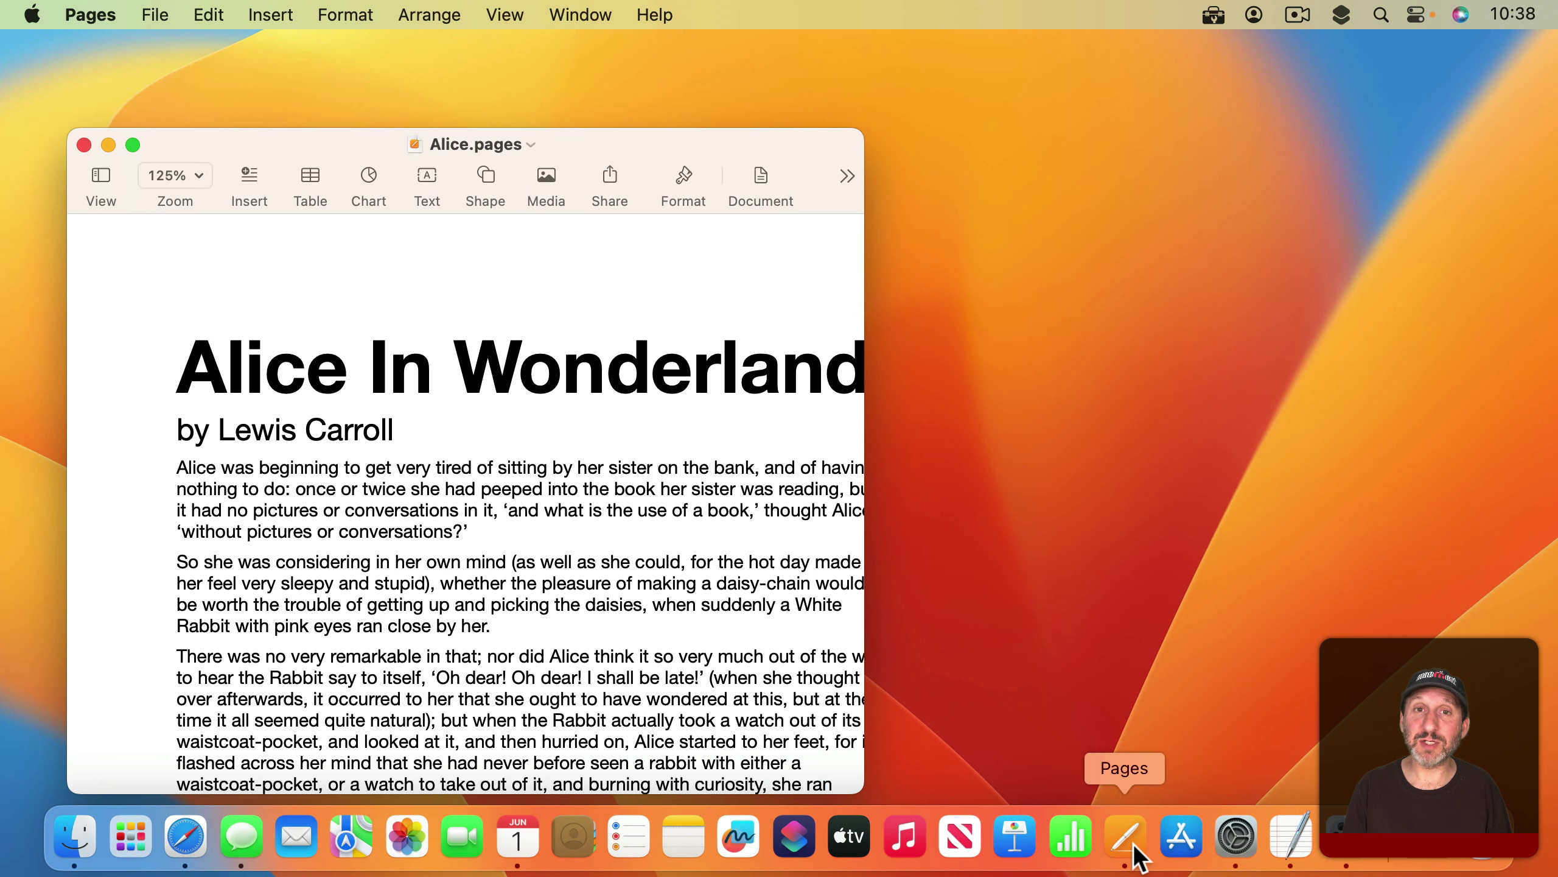